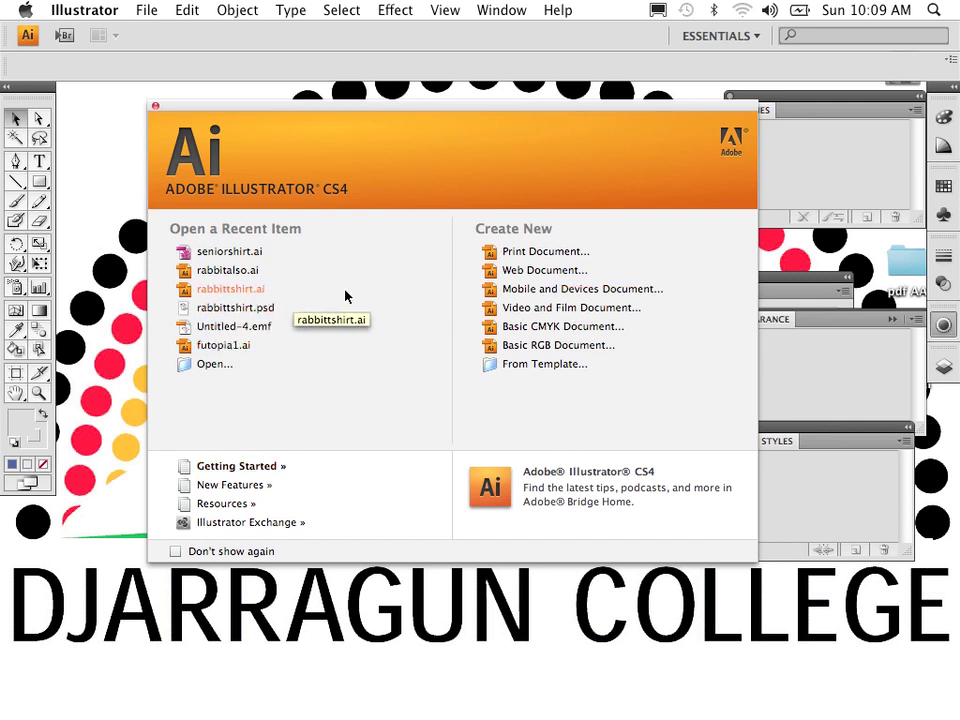
Step: Create a new A4 (210×297 mm) print document named 'test'
{"action": "left_click", "coordinate": [535, 255]}
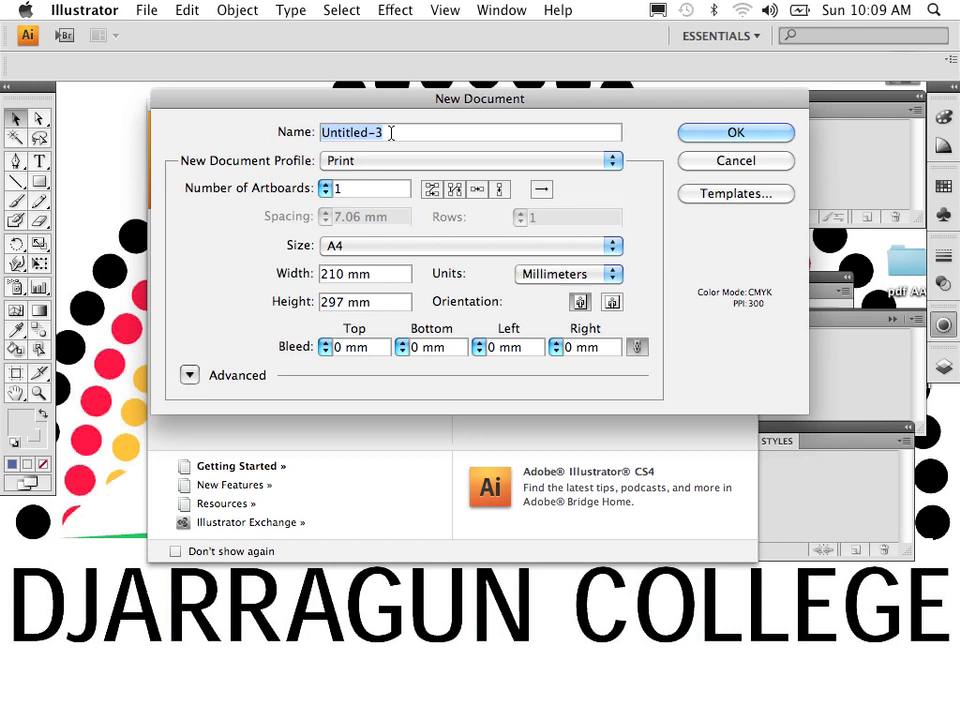
{"action": "type", "text": "test"}
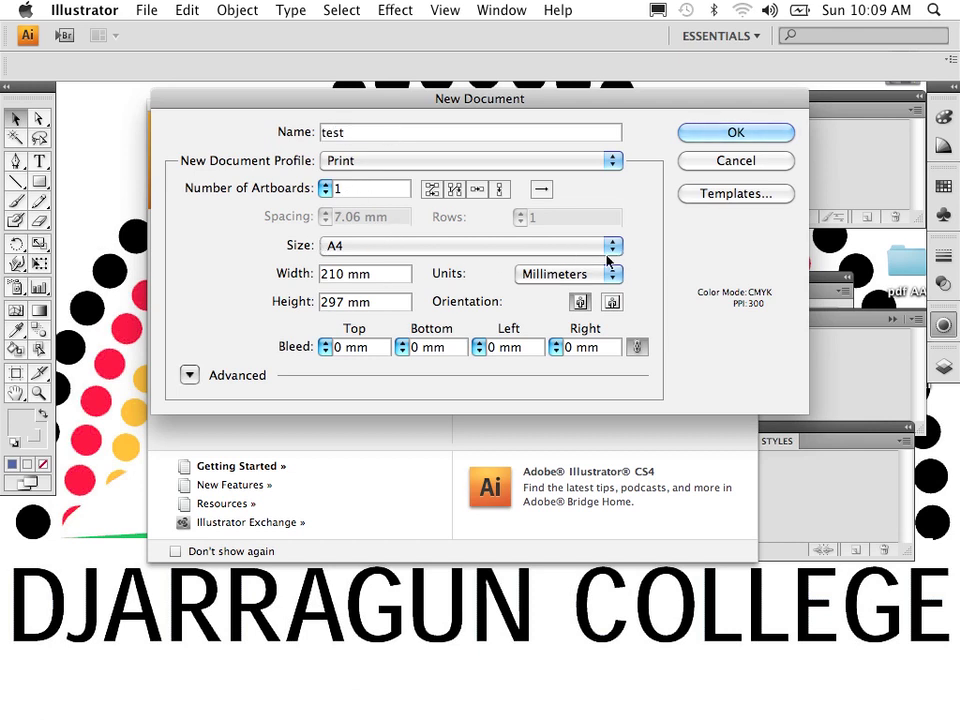
{"action": "left_click", "coordinate": [718, 140]}
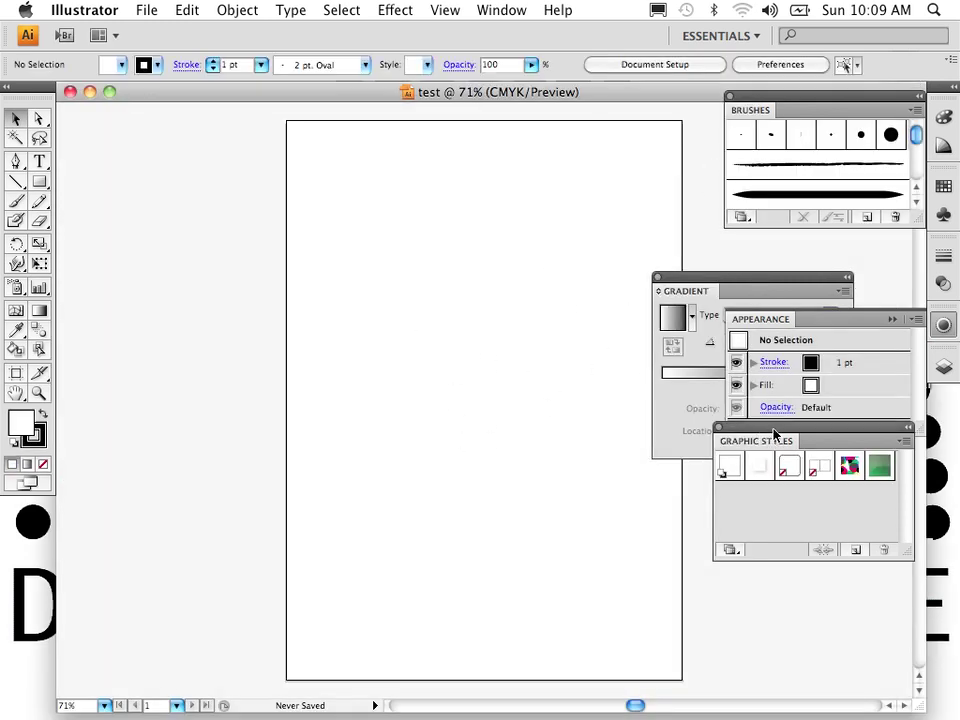
Step: Regroup the Graphic Styles and Appearance panels, try Like FreeHand, then return to Essentials
{"action": "left_click_drag", "start_coordinate": [776, 444], "coordinate": [778, 463]}
{"action": "mouse_move", "coordinate": [798, 326]}
{"action": "left_mouse_down"}
{"action": "mouse_move", "coordinate": [808, 328]}
{"action": "mouse_move", "coordinate": [741, 262]}
{"action": "left_mouse_up"}
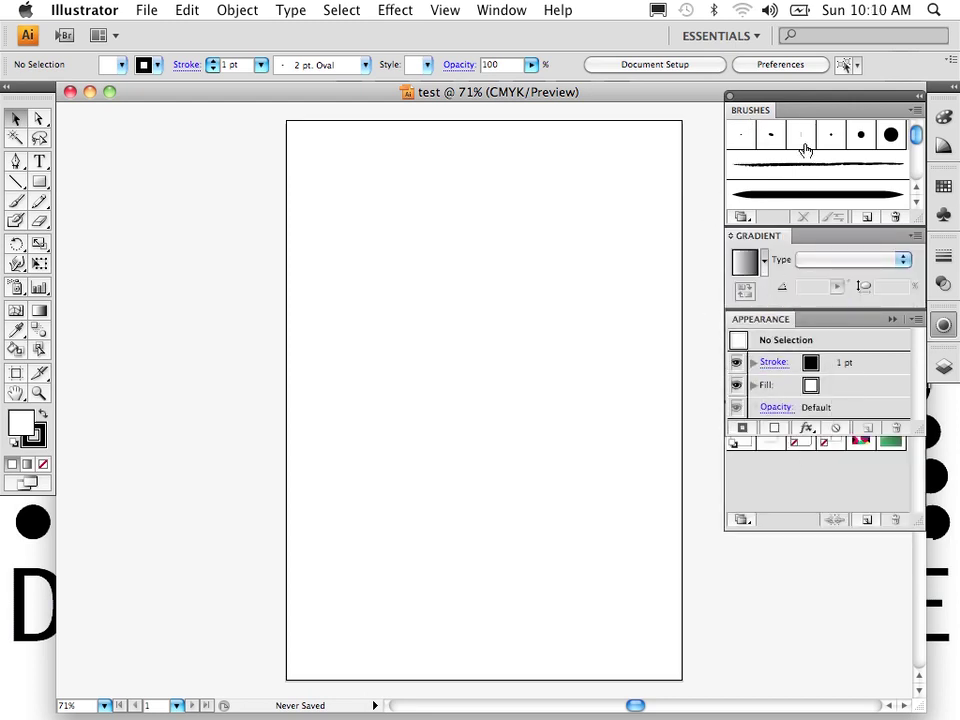
{"action": "left_click", "coordinate": [760, 38]}
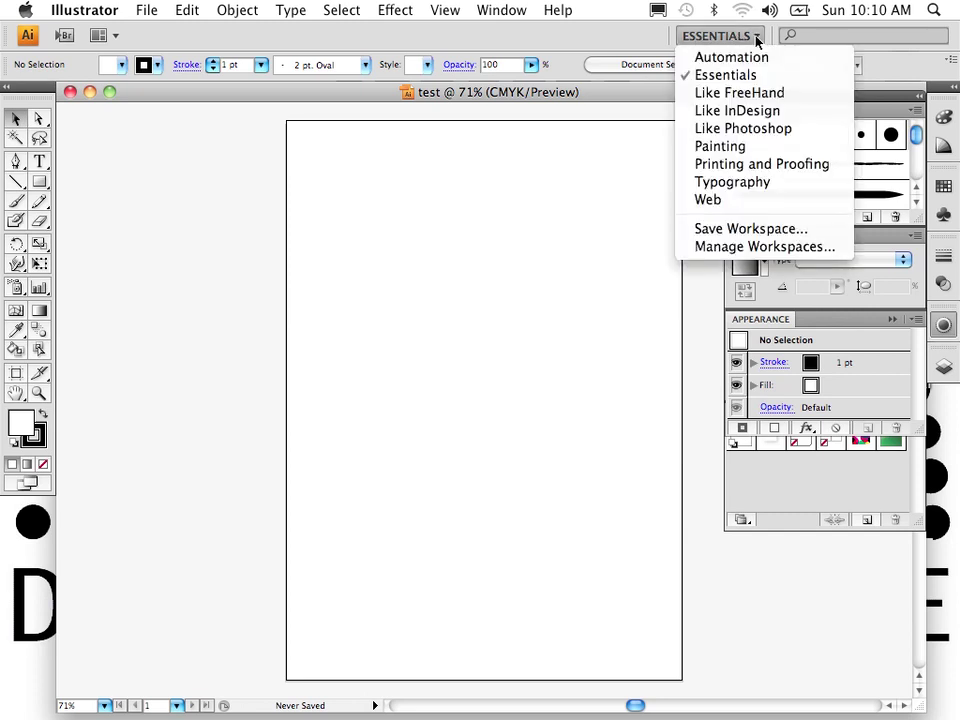
{"action": "left_click", "coordinate": [745, 93]}
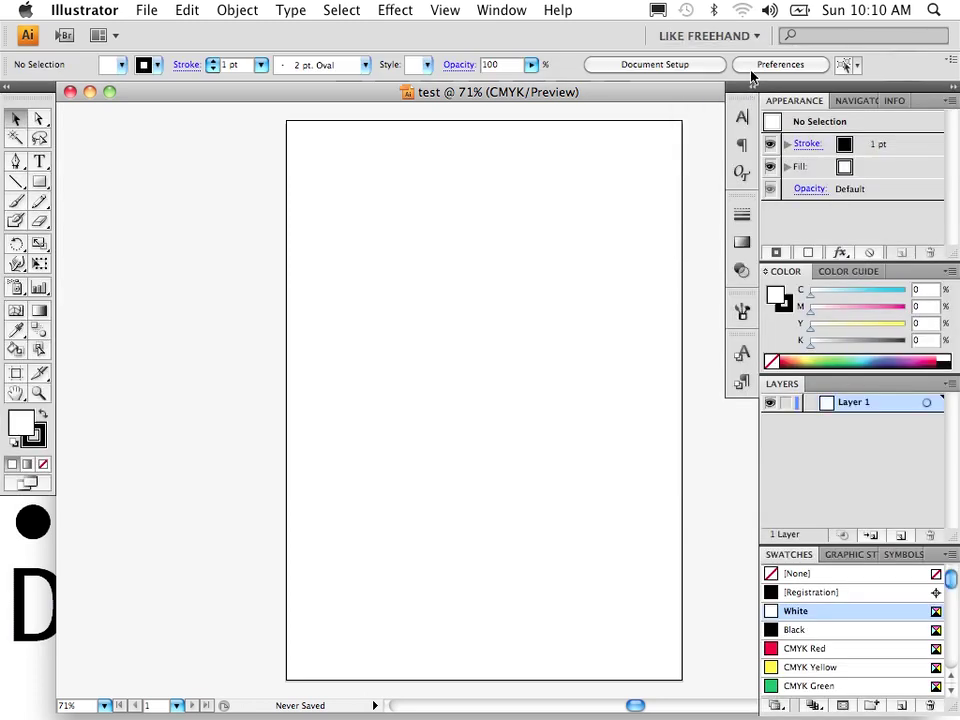
{"action": "left_click", "coordinate": [752, 42]}
{"action": "left_click", "coordinate": [702, 75]}
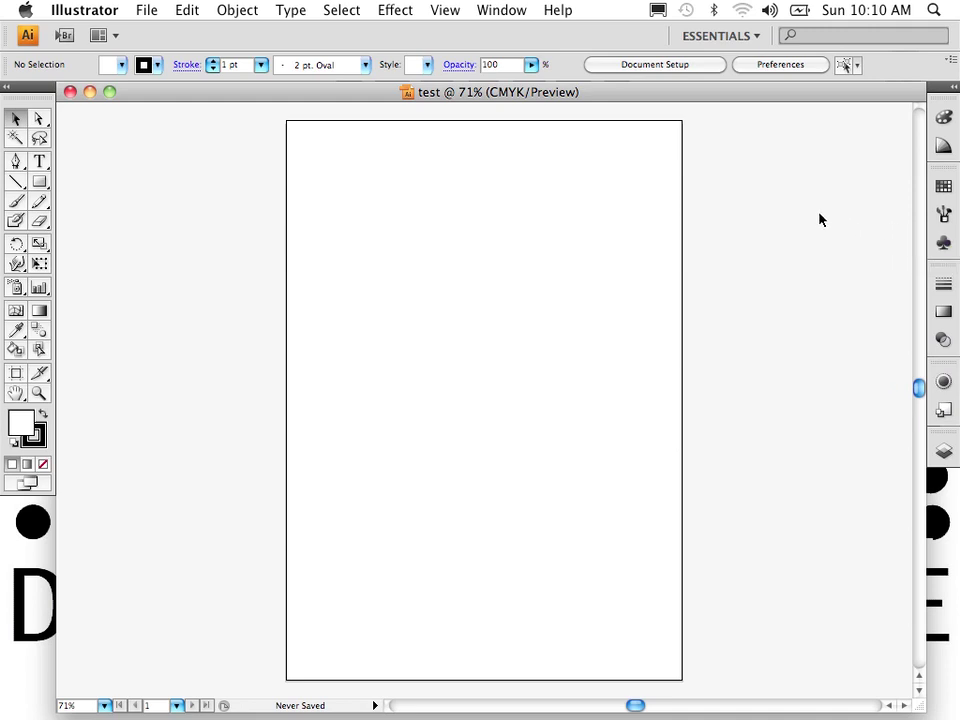
Step: Paint a wavy freehand stroke diagonally across the artboard with the Paintbrush and select it
{"action": "left_click", "coordinate": [16, 203]}
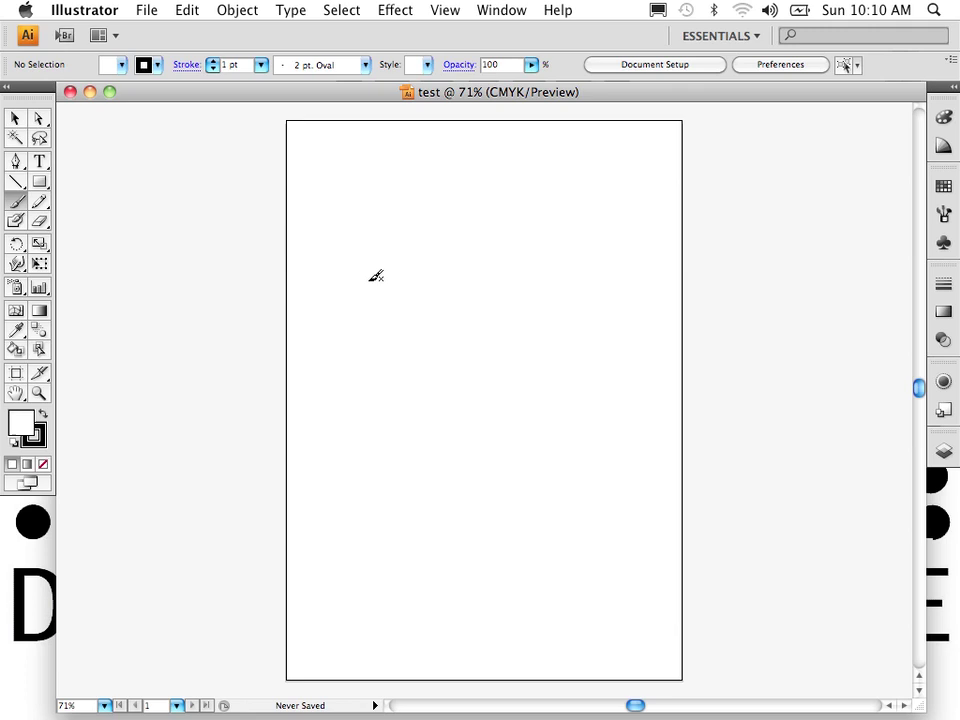
{"action": "mouse_move", "coordinate": [369, 281]}
{"action": "left_mouse_down"}
{"action": "mouse_move", "coordinate": [369, 223]}
{"action": "mouse_move", "coordinate": [415, 226]}
{"action": "mouse_move", "coordinate": [430, 287]}
{"action": "mouse_move", "coordinate": [495, 247]}
{"action": "mouse_move", "coordinate": [525, 285]}
{"action": "mouse_move", "coordinate": [444, 336]}
{"action": "mouse_move", "coordinate": [405, 402]}
{"action": "mouse_move", "coordinate": [466, 389]}
{"action": "mouse_move", "coordinate": [515, 405]}
{"action": "mouse_move", "coordinate": [505, 473]}
{"action": "mouse_move", "coordinate": [580, 401]}
{"action": "mouse_move", "coordinate": [623, 437]}
{"action": "left_mouse_up"}
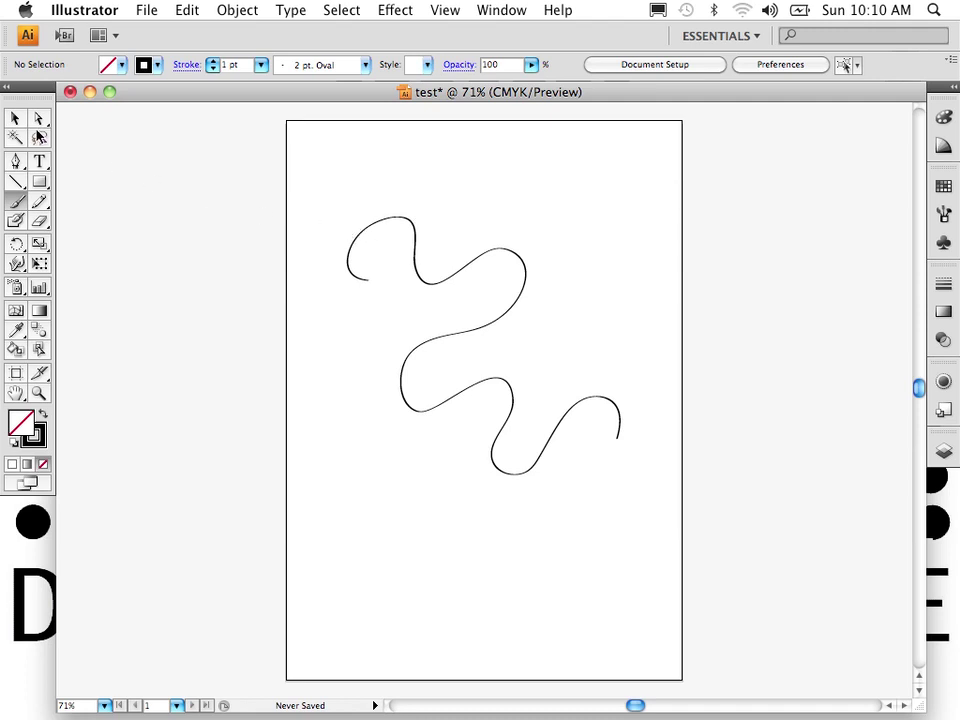
{"action": "left_click", "coordinate": [16, 120]}
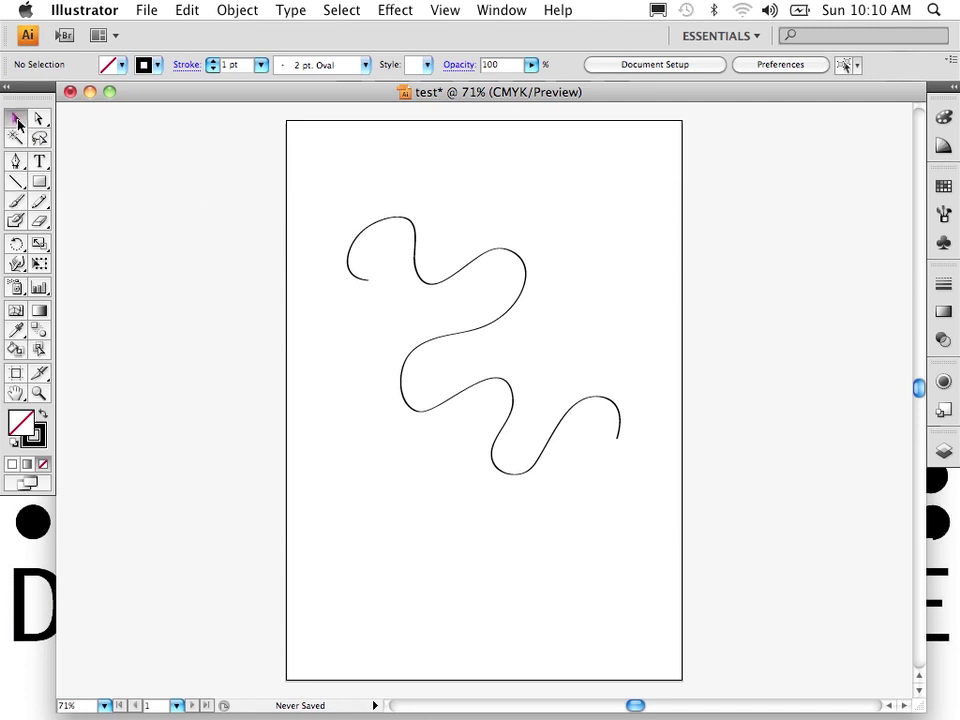
{"action": "left_click", "coordinate": [372, 231]}
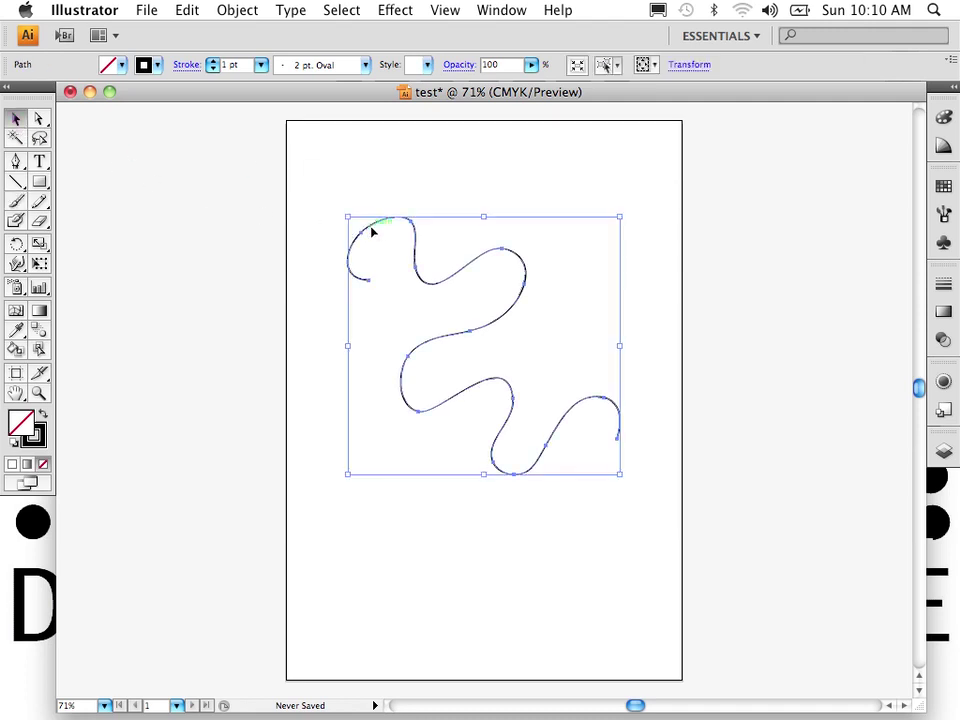
Step: Fill the wavy path with a bright blue from the Color Picker
{"action": "left_click", "coordinate": [22, 426]}
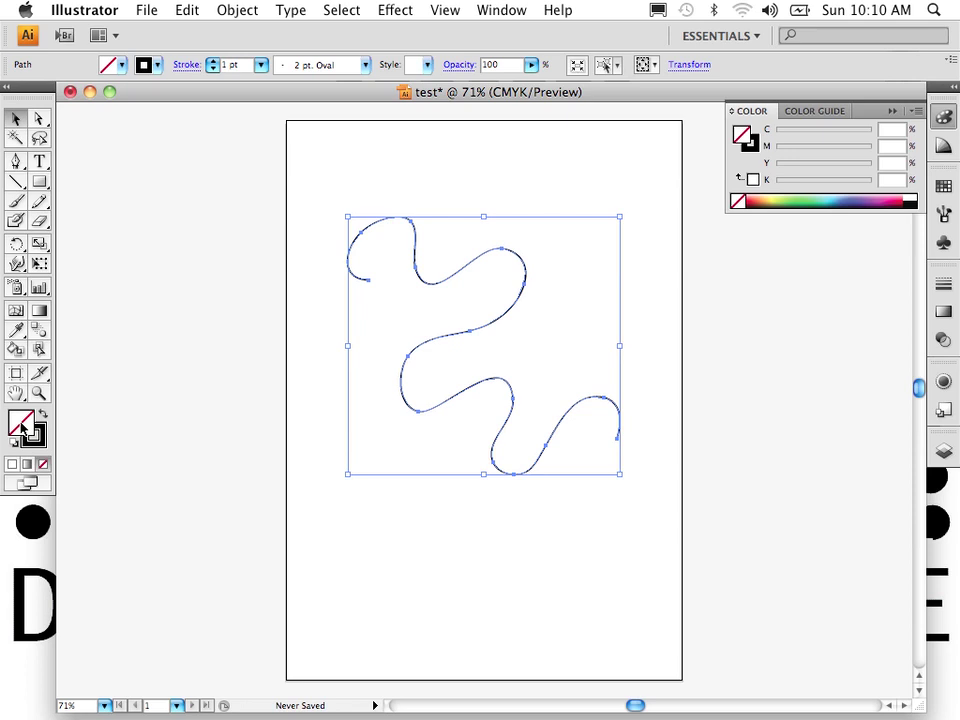
{"action": "double_click", "coordinate": [22, 426]}
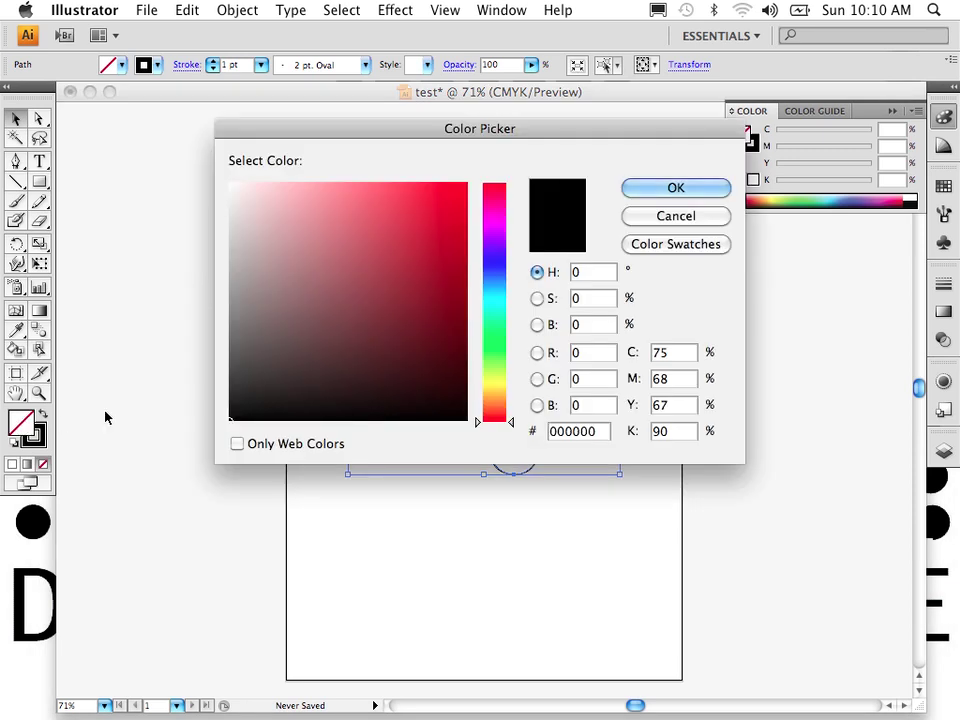
{"action": "left_click", "coordinate": [498, 287]}
{"action": "left_click", "coordinate": [448, 199]}
{"action": "left_click", "coordinate": [676, 187]}
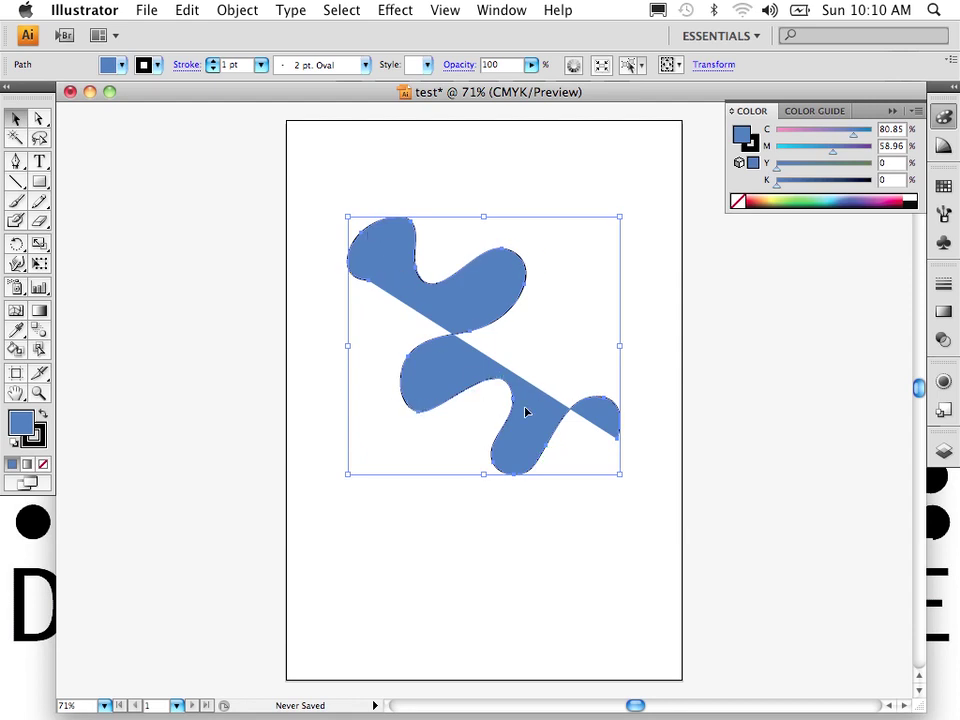
Step: Give the path a fully saturated pink stroke and deselect it
{"action": "double_click", "coordinate": [43, 446]}
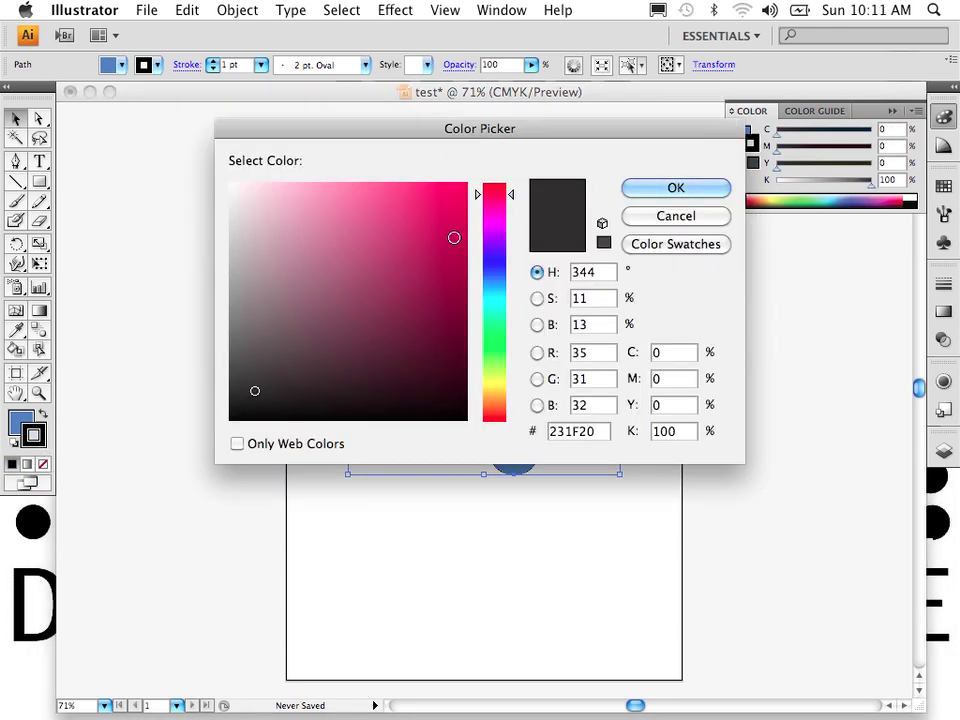
{"action": "left_click", "coordinate": [459, 192]}
{"action": "left_click_drag", "start_coordinate": [459, 192], "coordinate": [467, 184]}
{"action": "left_click", "coordinate": [676, 188]}
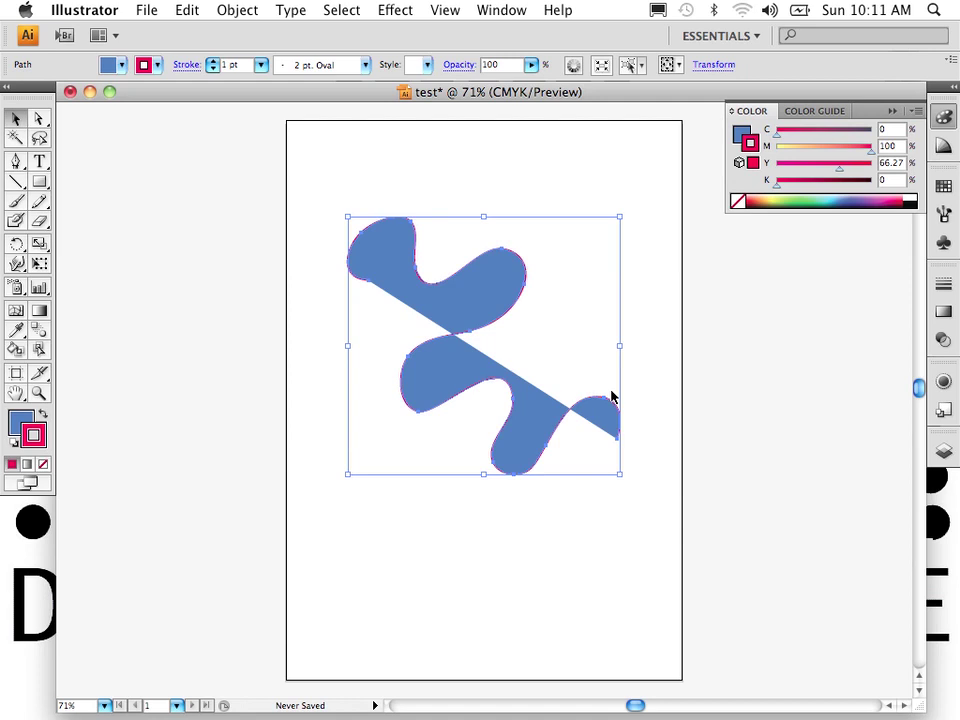
{"action": "left_click", "coordinate": [416, 171]}
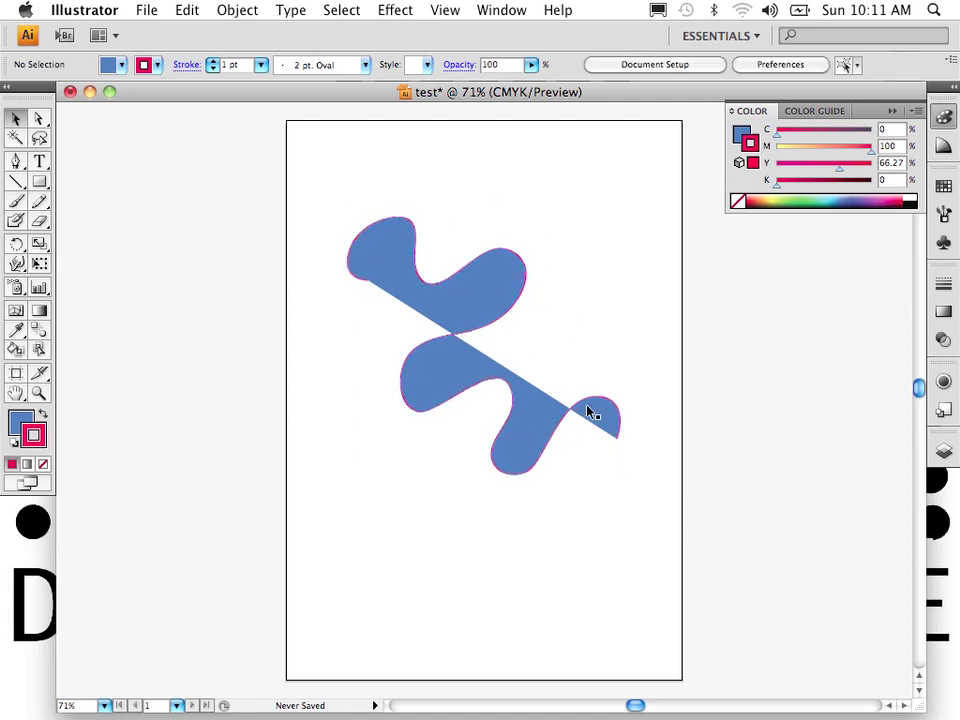
Step: Set the wavy path's pink stroke weight to 20 pt
{"action": "left_click", "coordinate": [436, 289]}
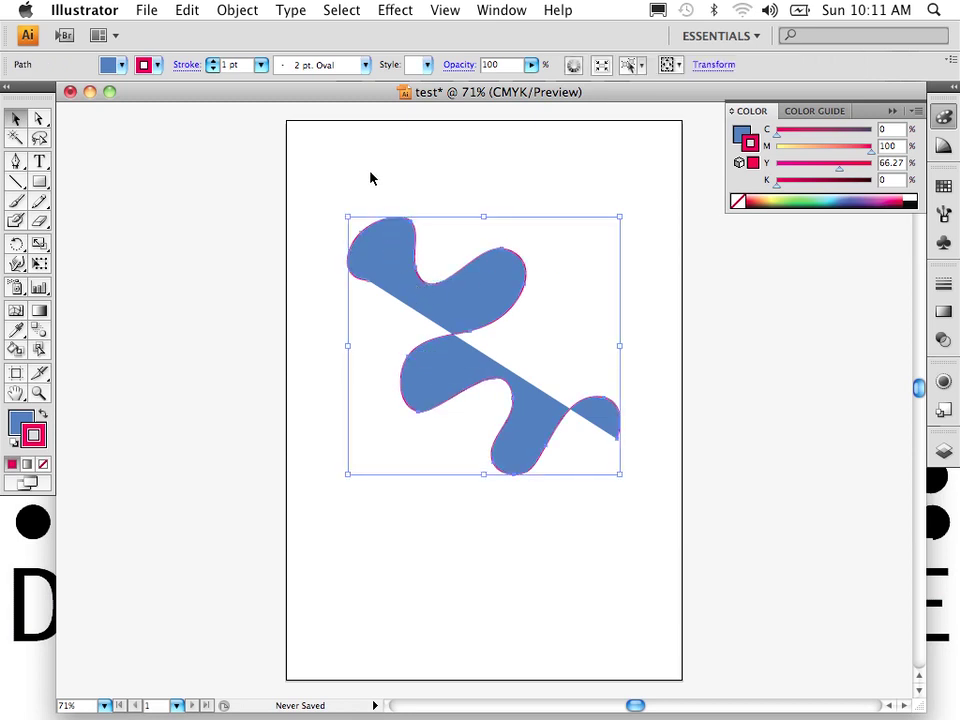
{"action": "left_click", "coordinate": [259, 67]}
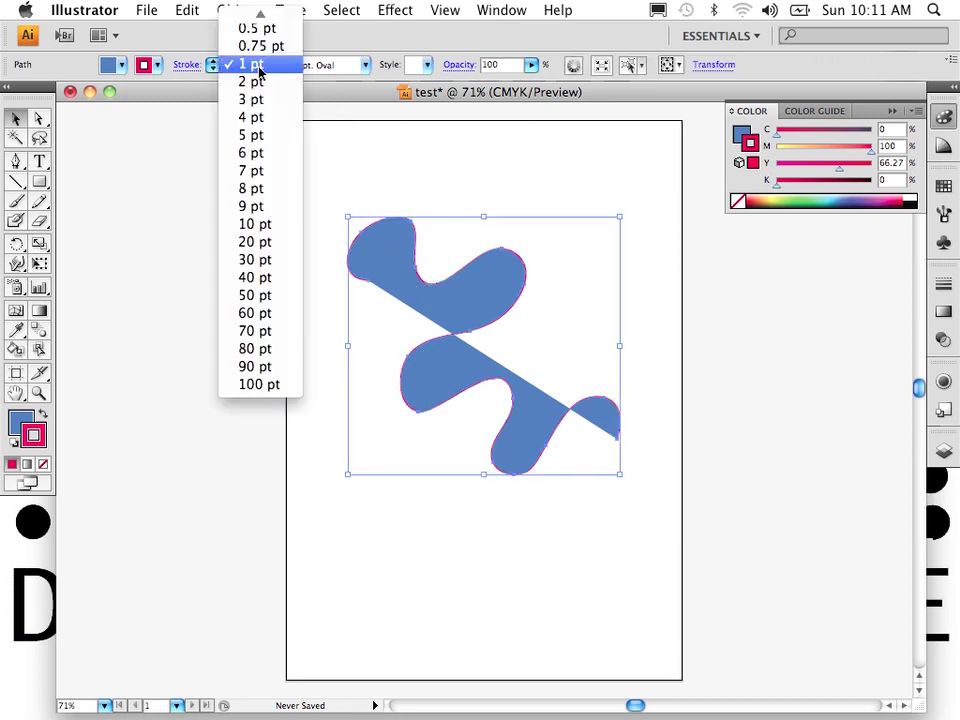
{"action": "left_click", "coordinate": [243, 243]}
{"action": "left_click", "coordinate": [447, 574]}
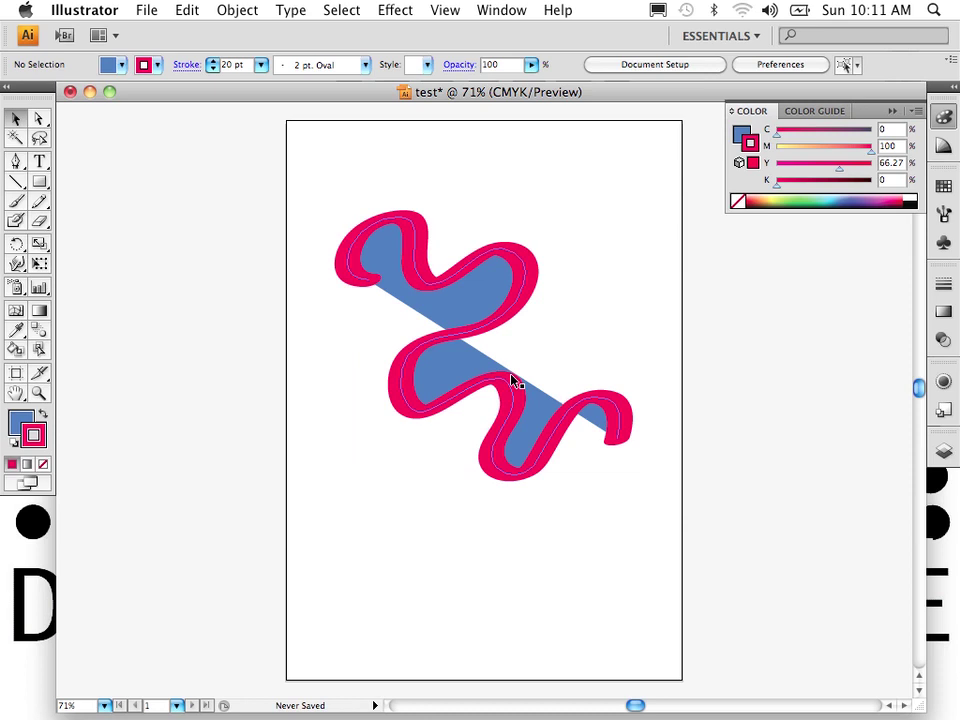
Step: Set the path's fill to None and its stroke colour to near-black
{"action": "left_click", "coordinate": [411, 376]}
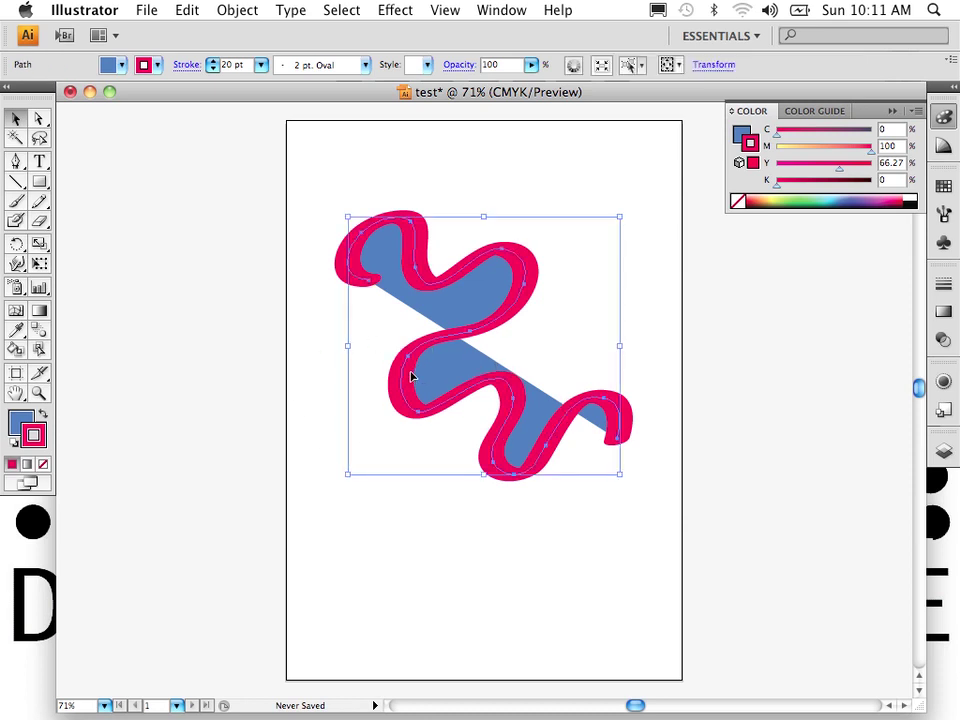
{"action": "left_click", "coordinate": [19, 421]}
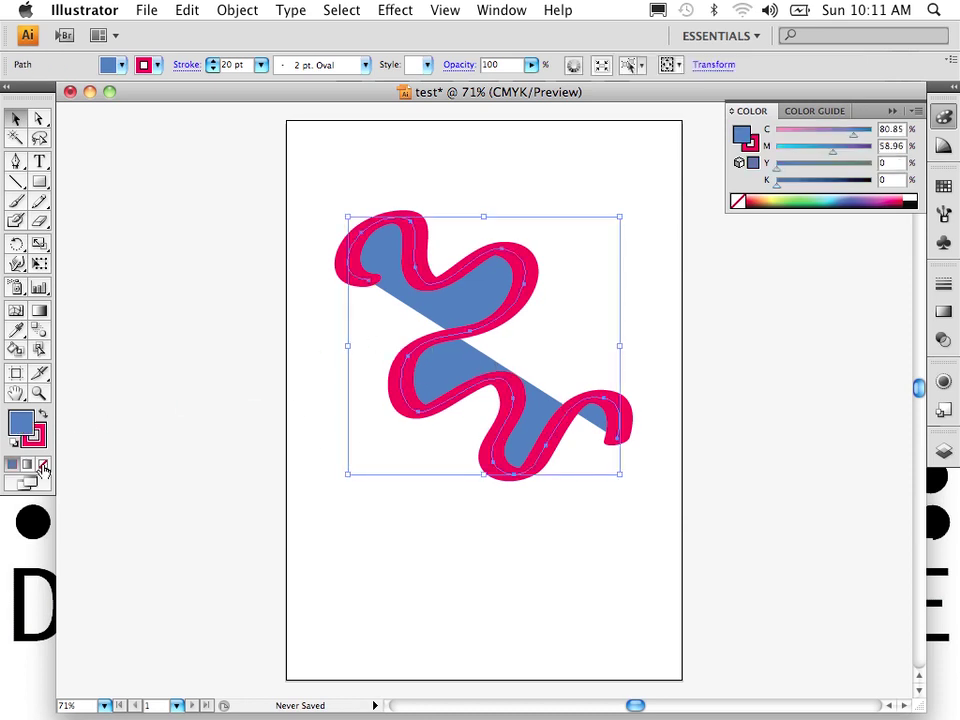
{"action": "left_click", "coordinate": [43, 466]}
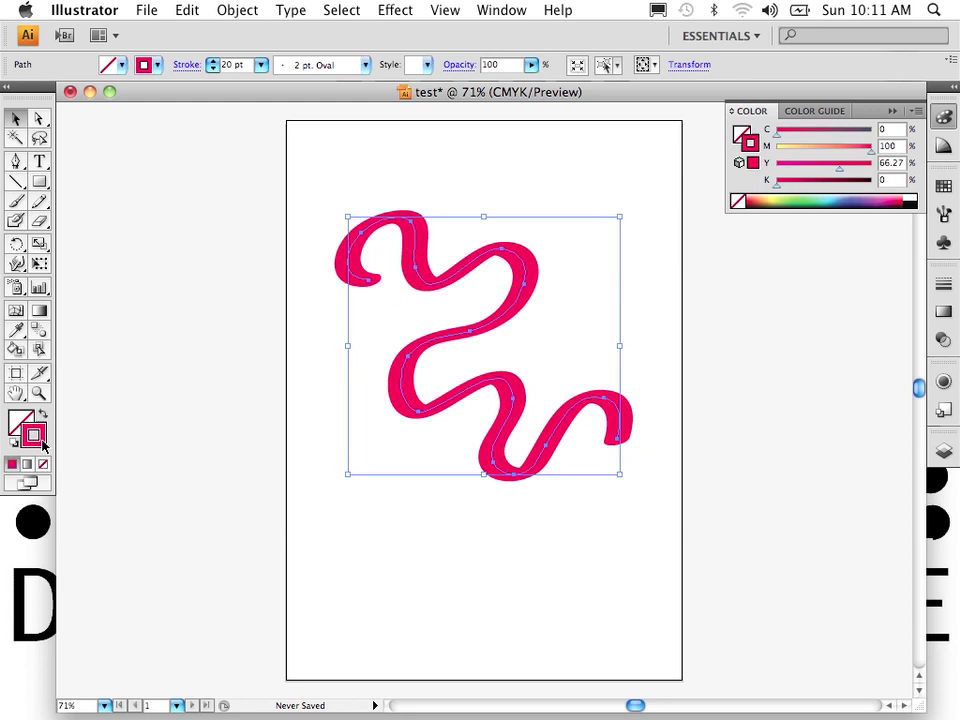
{"action": "double_click", "coordinate": [42, 442]}
{"action": "left_click", "coordinate": [244, 419]}
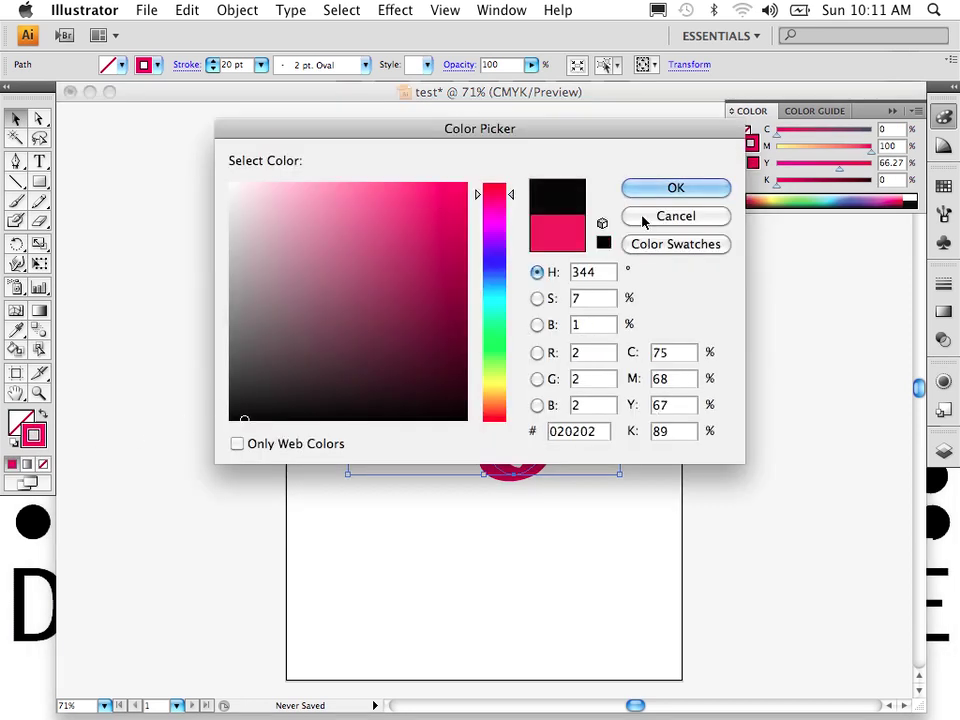
{"action": "left_click", "coordinate": [632, 192]}
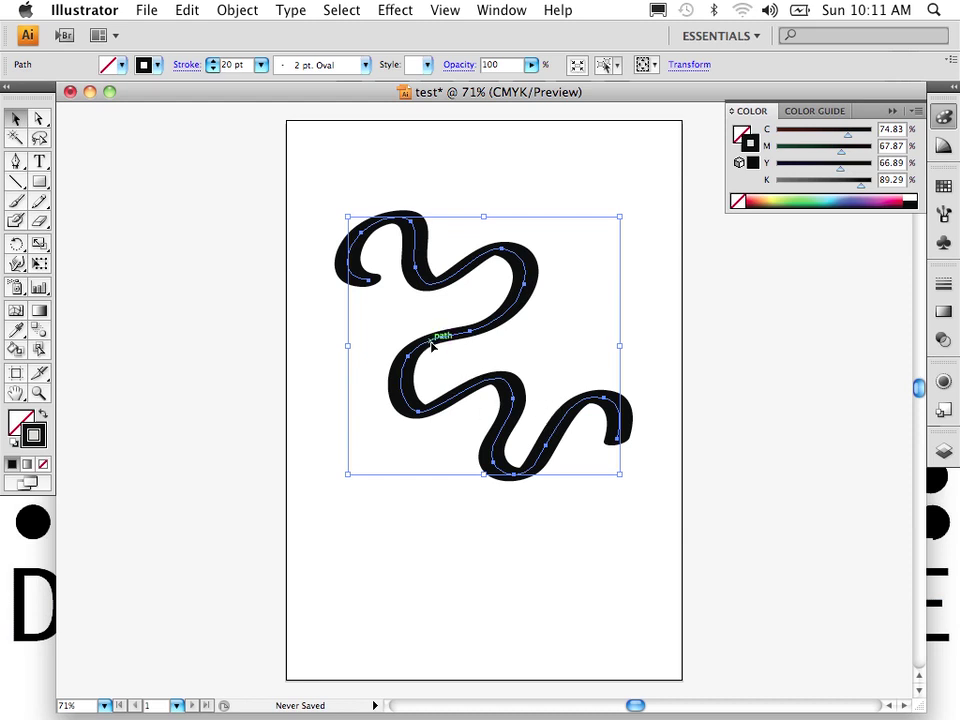
{"action": "left_click", "coordinate": [281, 182]}
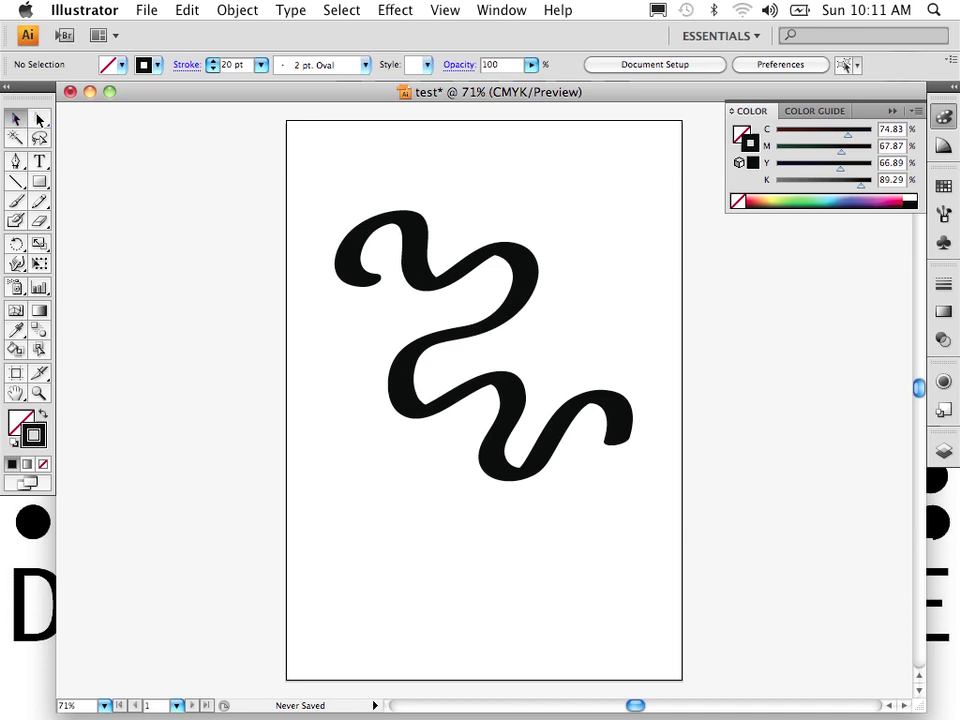
Step: With Direct Selection, pull the stroke's top anchor up and reshape the top loop
{"action": "left_click", "coordinate": [39, 120]}
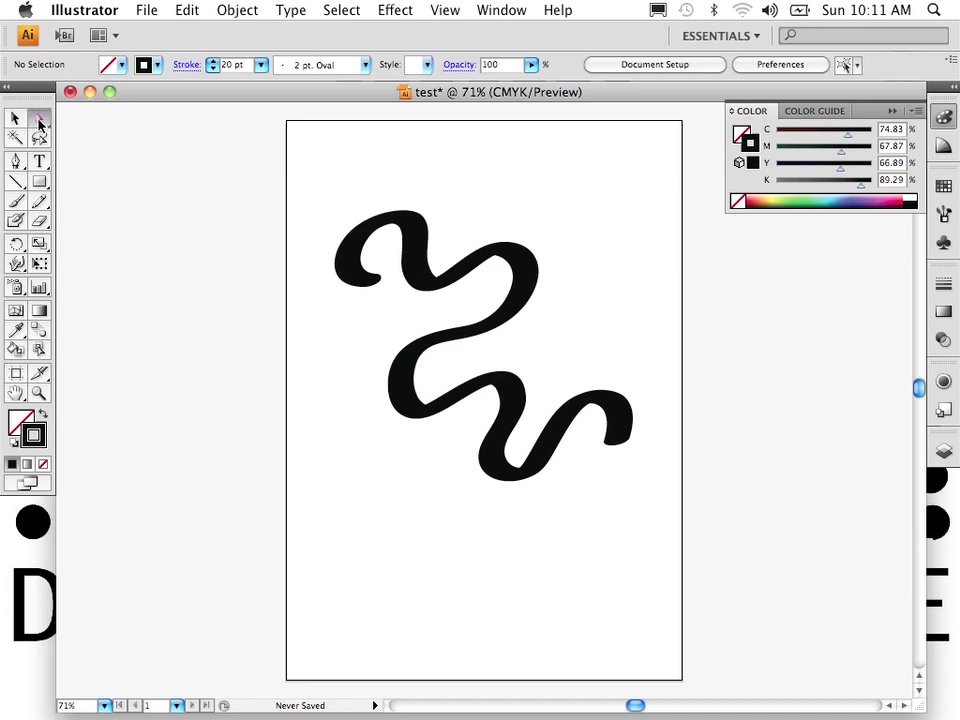
{"action": "left_click", "coordinate": [362, 283]}
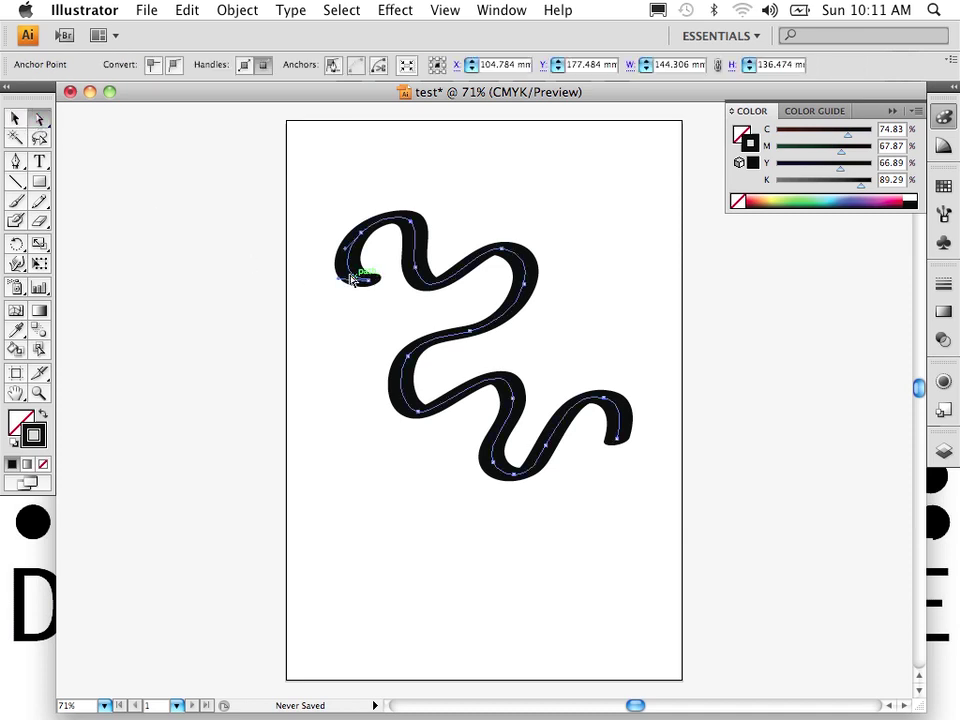
{"action": "left_click_drag", "start_coordinate": [362, 236], "coordinate": [358, 180]}
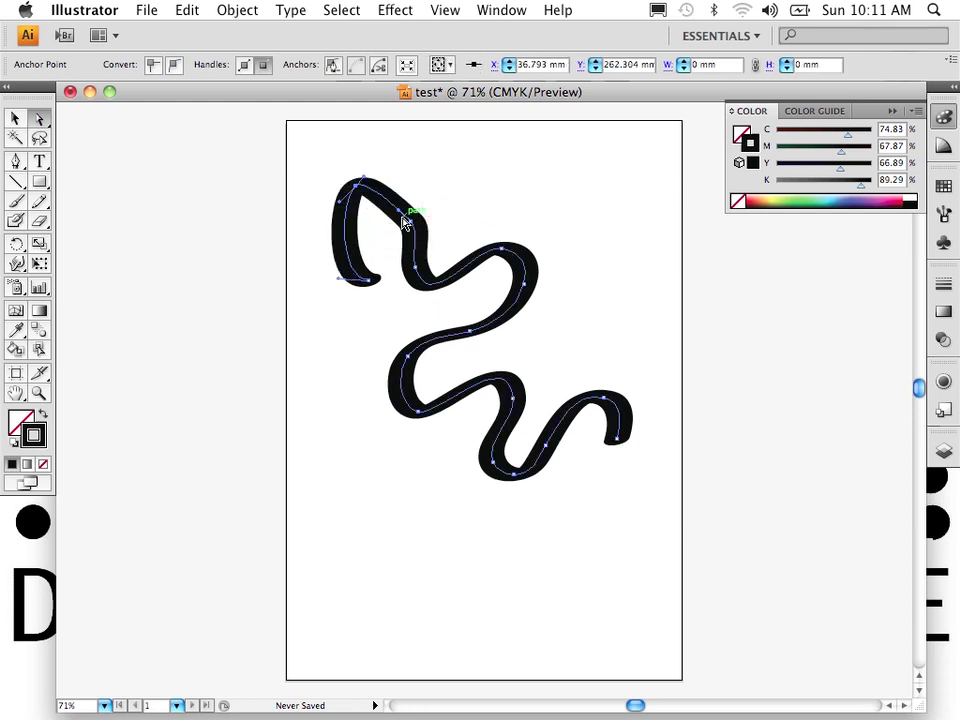
{"action": "left_click_drag", "start_coordinate": [407, 216], "coordinate": [490, 228]}
{"action": "left_click", "coordinate": [415, 266]}
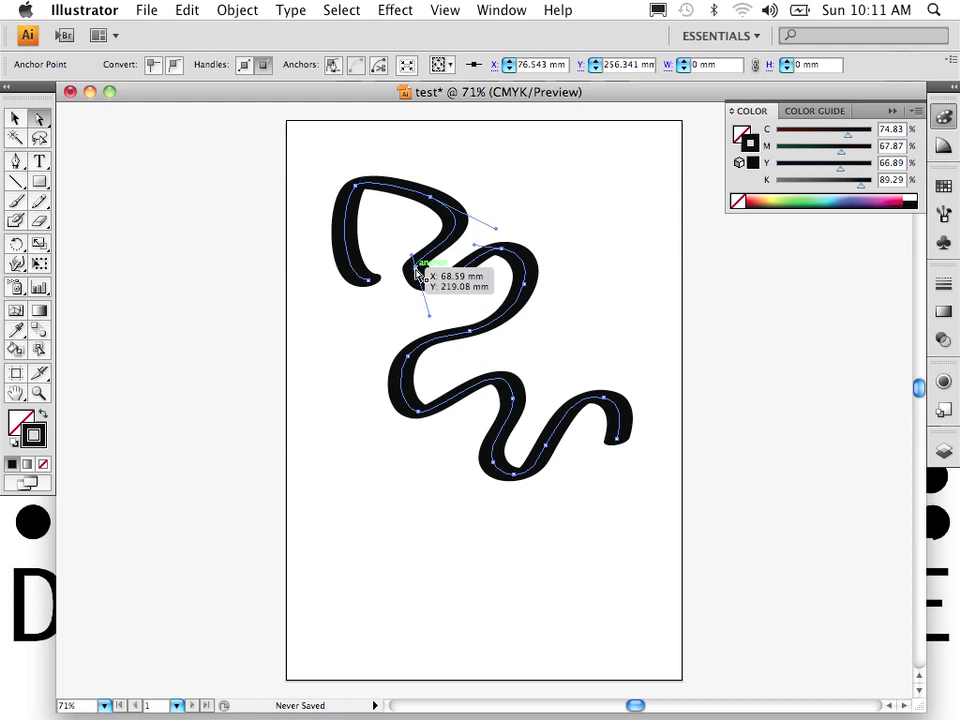
{"action": "left_click_drag", "start_coordinate": [432, 320], "coordinate": [385, 328]}
{"action": "mouse_move", "coordinate": [424, 262]}
{"action": "left_mouse_down"}
{"action": "mouse_move", "coordinate": [422, 221]}
{"action": "mouse_move", "coordinate": [432, 226]}
{"action": "left_mouse_up"}
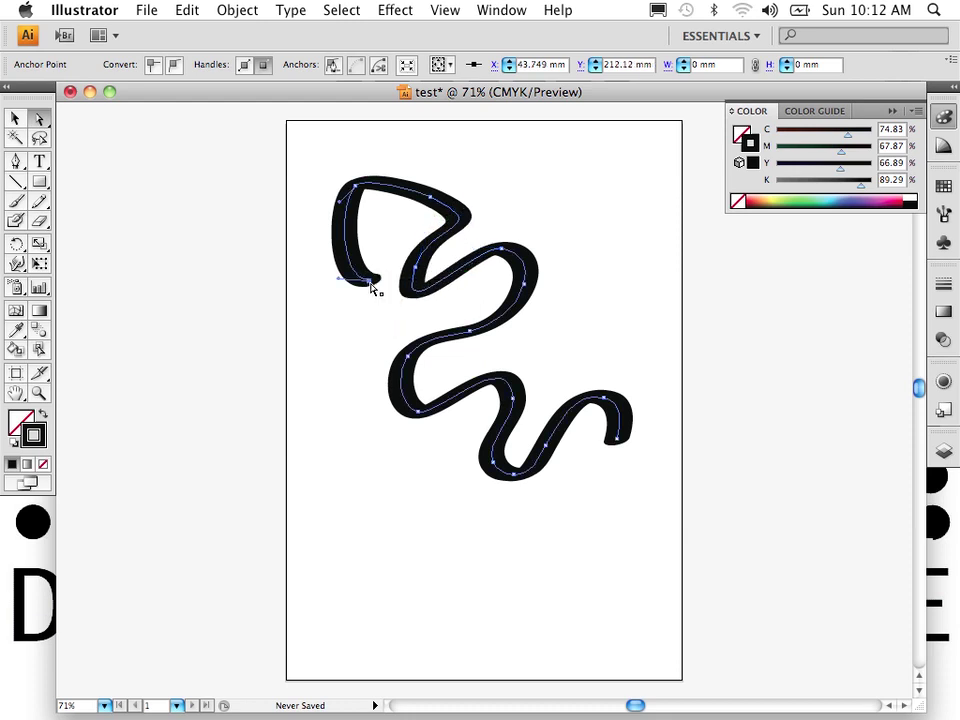
Step: Extend the stroke's end into a long vertical stem and drag the tail down-right
{"action": "mouse_move", "coordinate": [371, 278]}
{"action": "left_mouse_down"}
{"action": "mouse_move", "coordinate": [334, 447]}
{"action": "mouse_move", "coordinate": [380, 549]}
{"action": "left_mouse_up"}
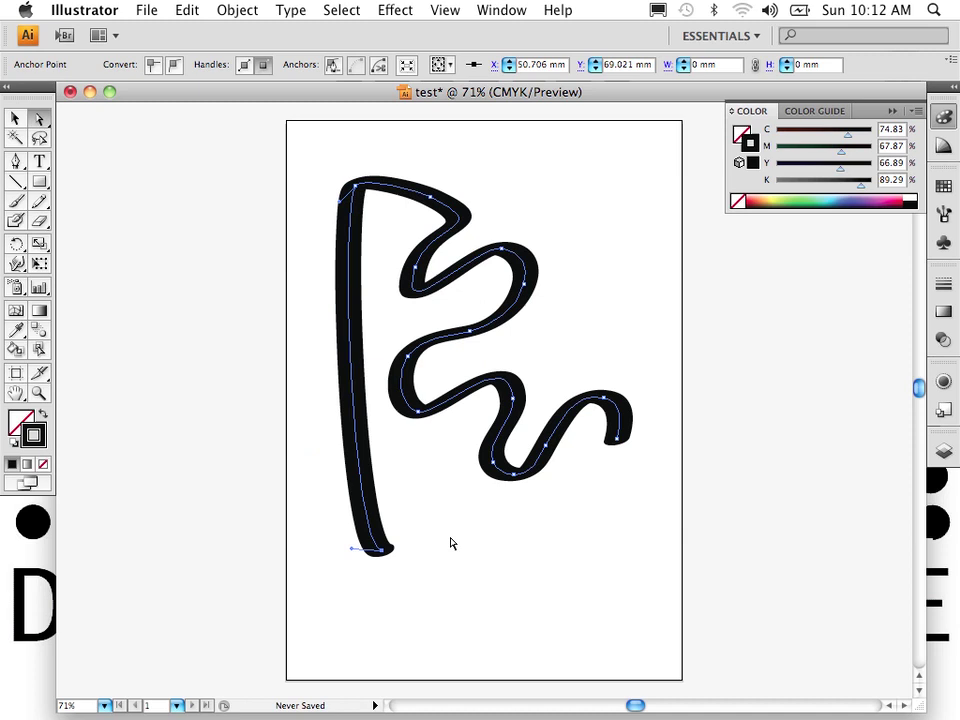
{"action": "left_click", "coordinate": [417, 270]}
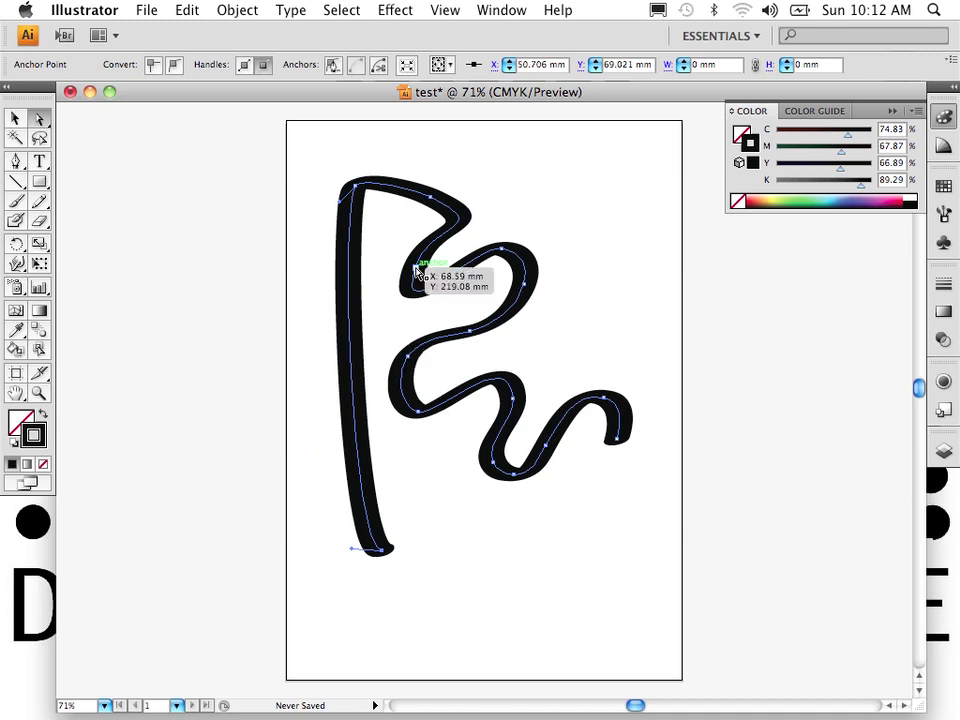
{"action": "left_click_drag", "start_coordinate": [417, 275], "coordinate": [366, 348]}
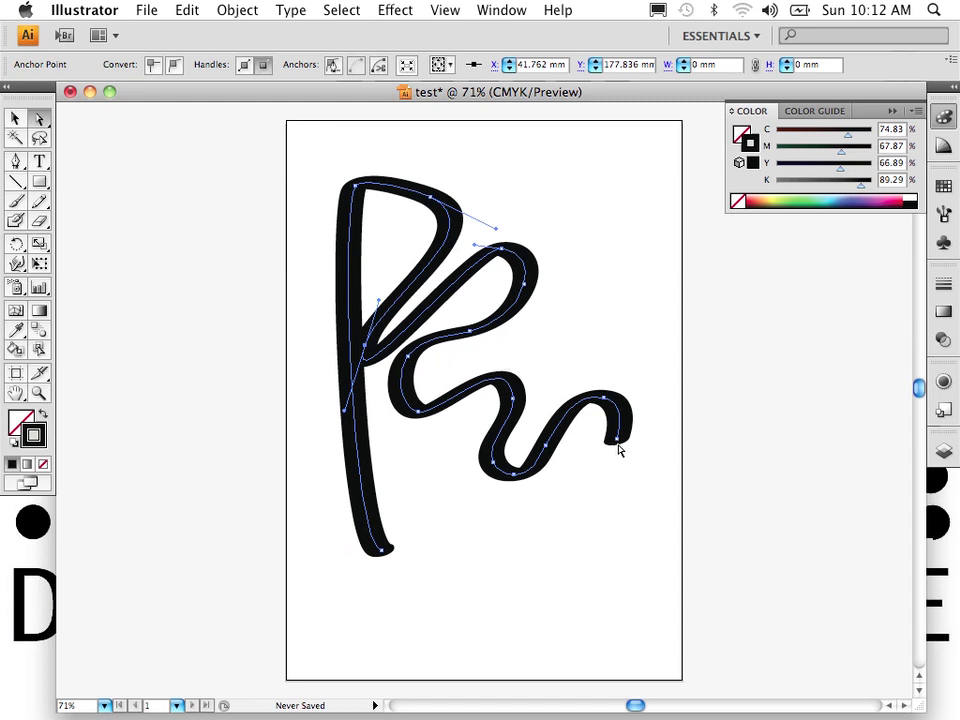
{"action": "mouse_move", "coordinate": [617, 439]}
{"action": "left_mouse_down"}
{"action": "mouse_move", "coordinate": [583, 570]}
{"action": "mouse_move", "coordinate": [574, 572]}
{"action": "left_mouse_up"}
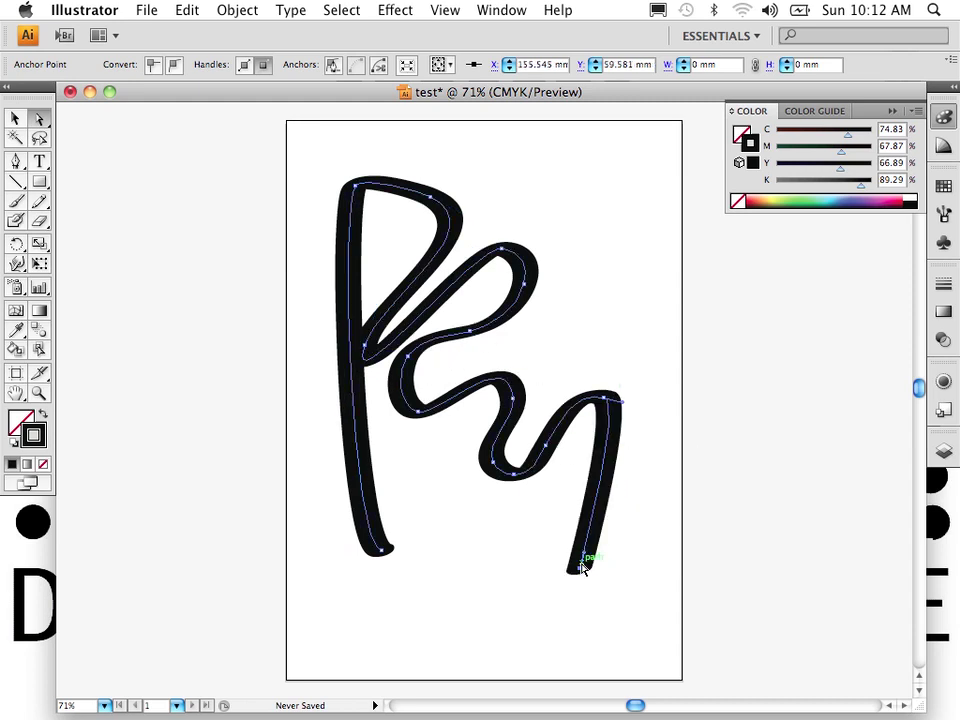
Step: Delete the tail's end anchors one by one to shorten the wavy tail
{"action": "key", "text": "Delete"}
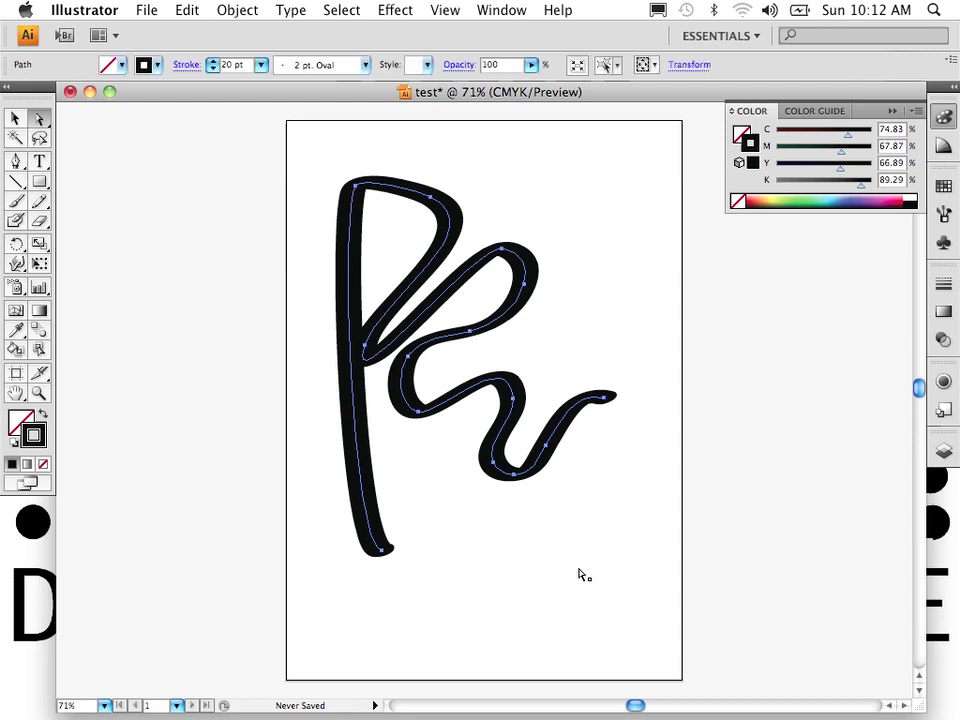
{"action": "left_click", "coordinate": [605, 398]}
{"action": "key", "text": "Delete"}
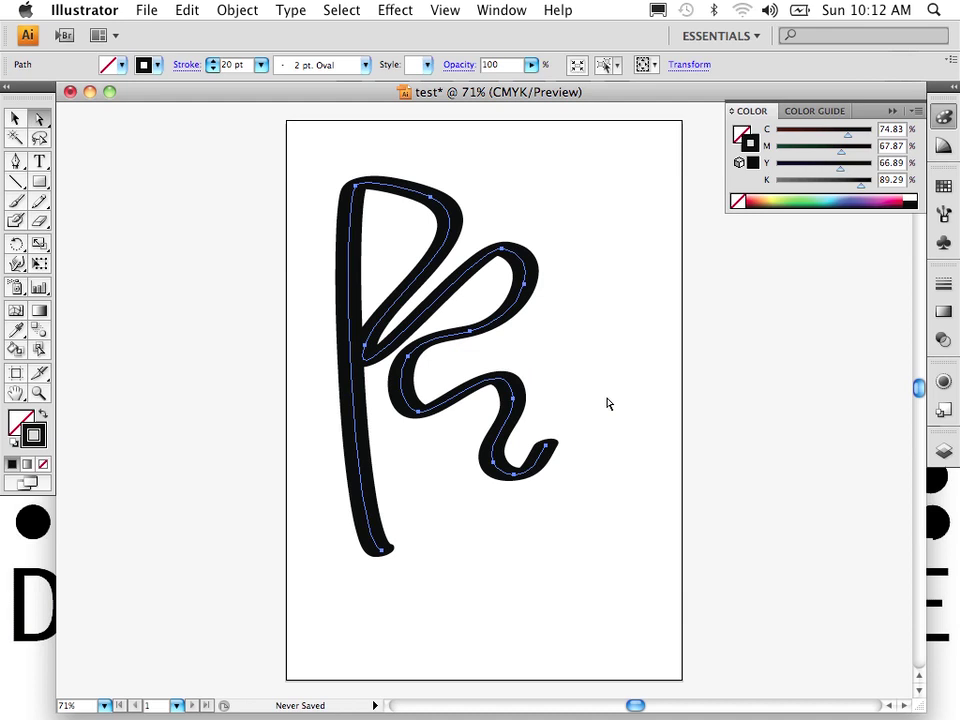
{"action": "left_click", "coordinate": [547, 447]}
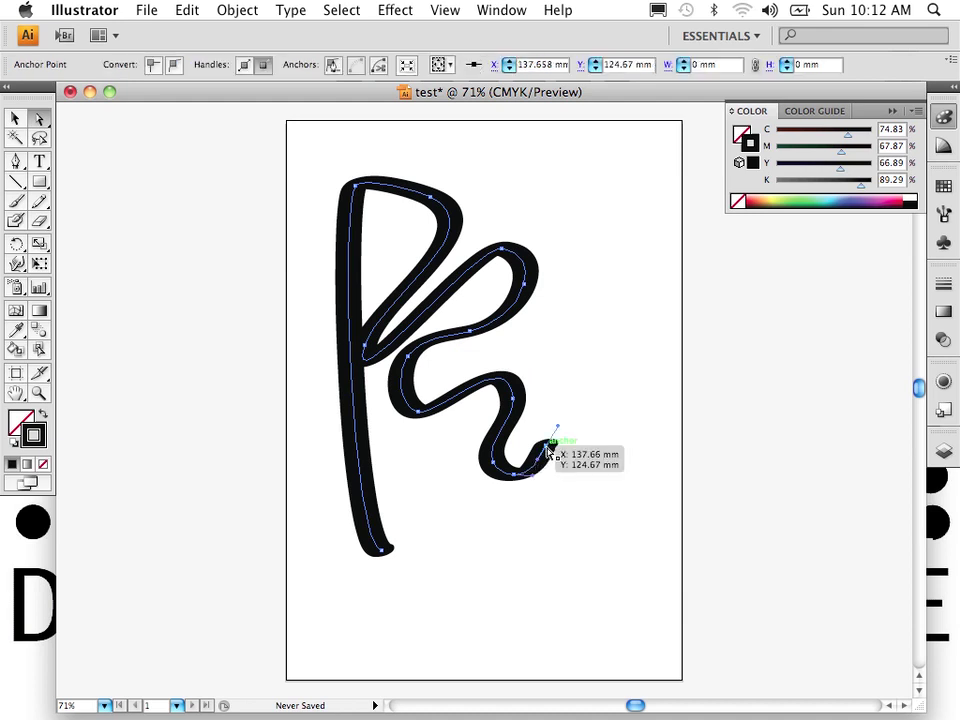
{"action": "key", "text": "Delete"}
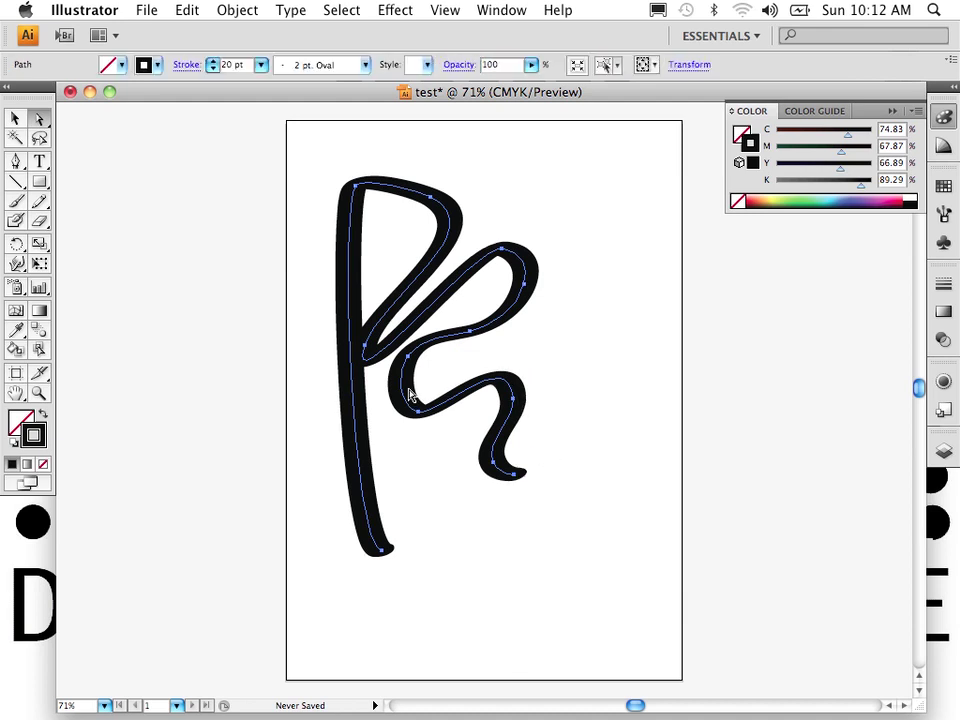
Step: Pull the lower curve toward the stem's base and delete the leftover curve segment
{"action": "left_click_drag", "start_coordinate": [422, 419], "coordinate": [388, 553]}
{"action": "left_click_drag", "start_coordinate": [465, 378], "coordinate": [564, 521]}
{"action": "key", "text": "Delete"}
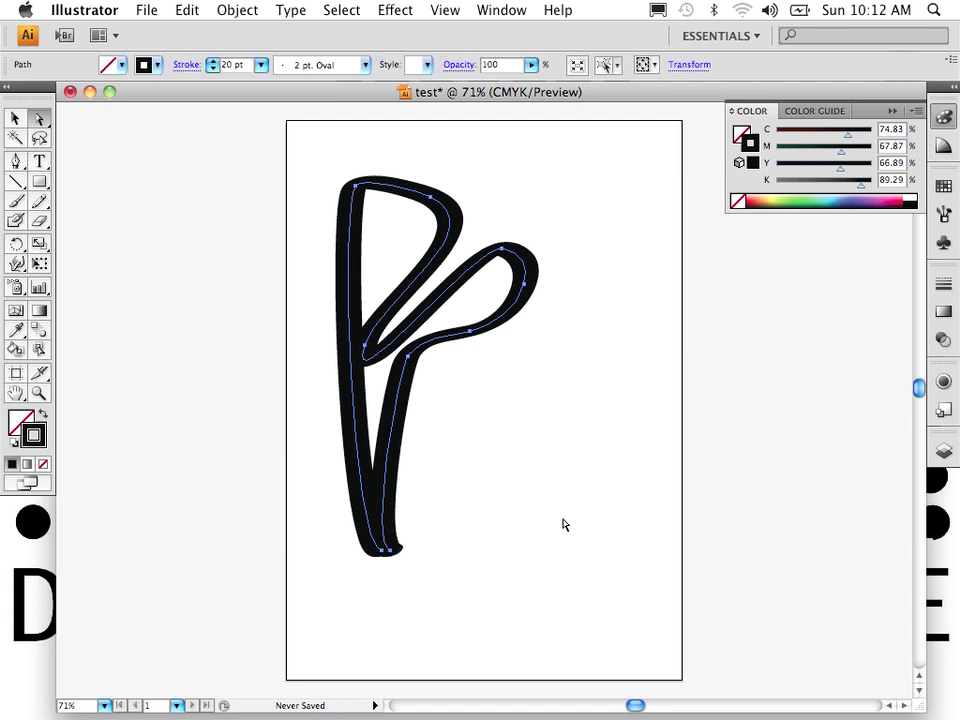
Step: Drag the lower anchors into a bowl bottom, restoring an accidentally deleted anchor
{"action": "left_click", "coordinate": [408, 364]}
{"action": "mouse_move", "coordinate": [408, 364]}
{"action": "left_mouse_down"}
{"action": "mouse_move", "coordinate": [475, 422]}
{"action": "mouse_move", "coordinate": [528, 509]}
{"action": "mouse_move", "coordinate": [490, 550]}
{"action": "left_mouse_up"}
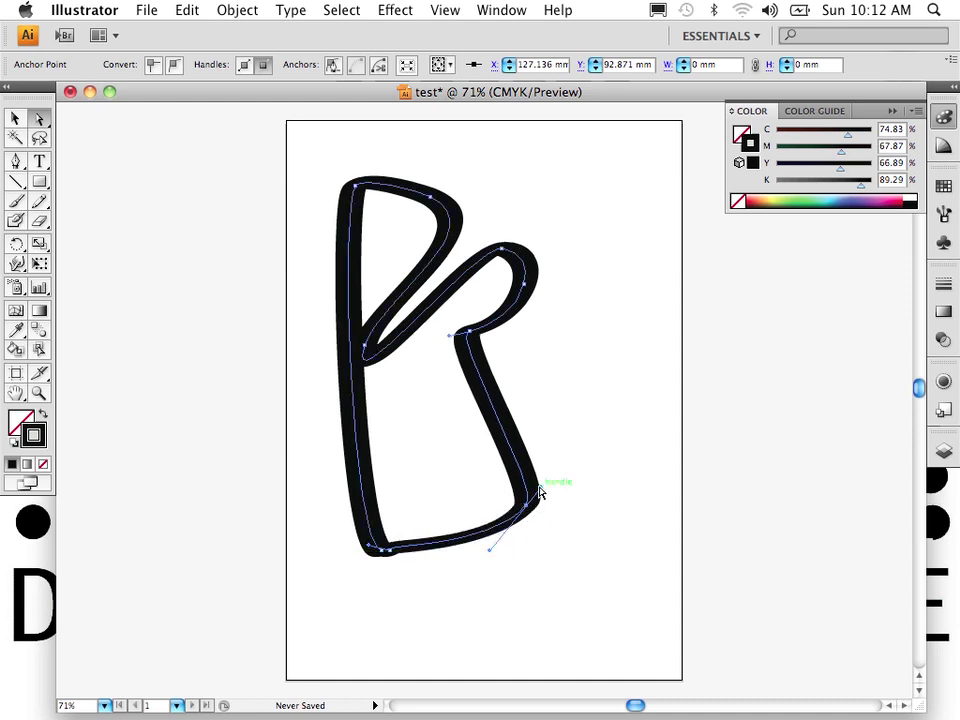
{"action": "left_click_drag", "start_coordinate": [539, 490], "coordinate": [572, 457]}
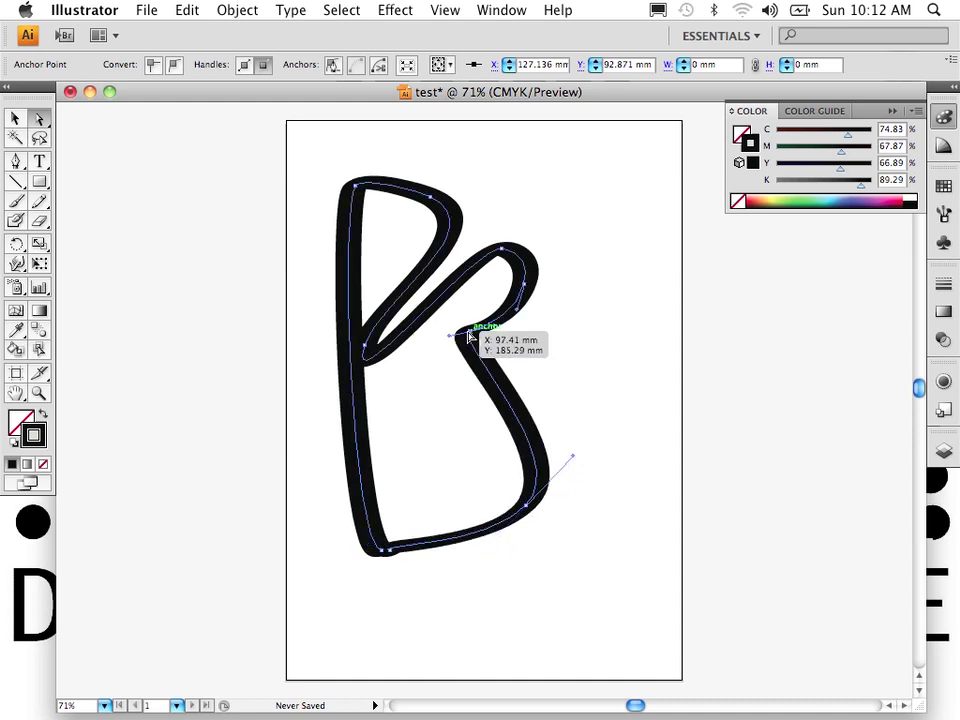
{"action": "left_click_drag", "start_coordinate": [470, 336], "coordinate": [522, 353]}
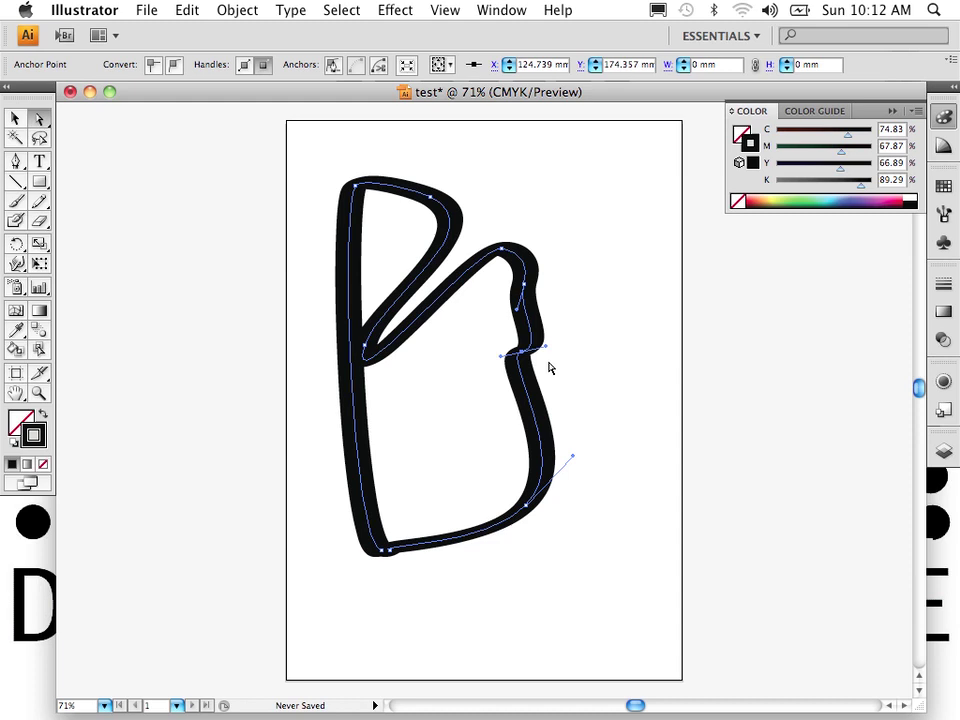
{"action": "key", "text": "Delete"}
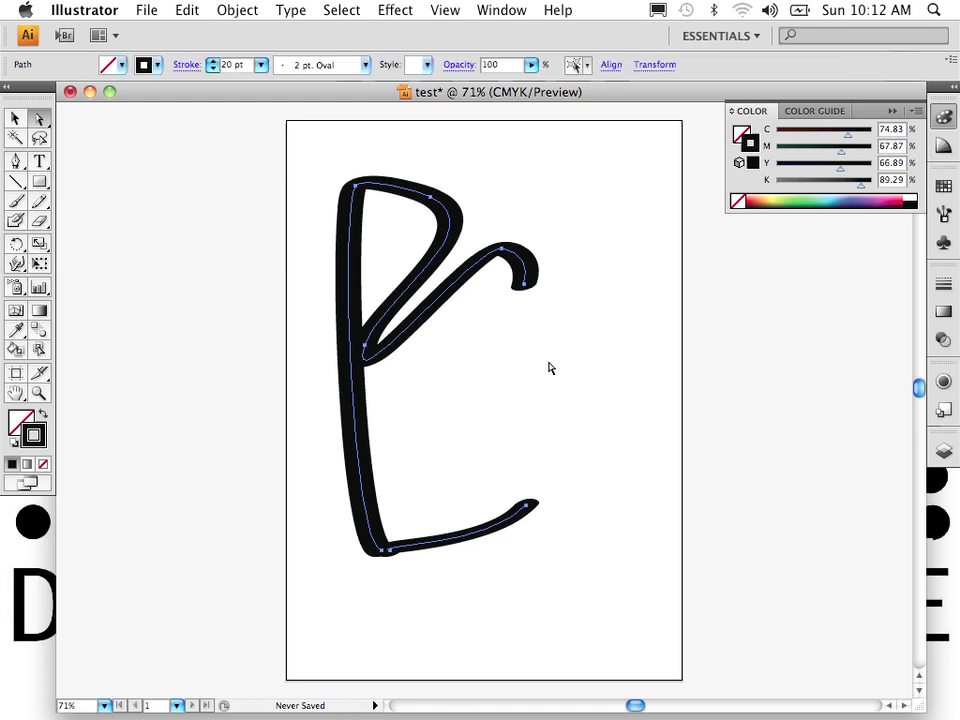
{"action": "key", "text": "super+a"}
{"action": "key", "text": "super+j"}
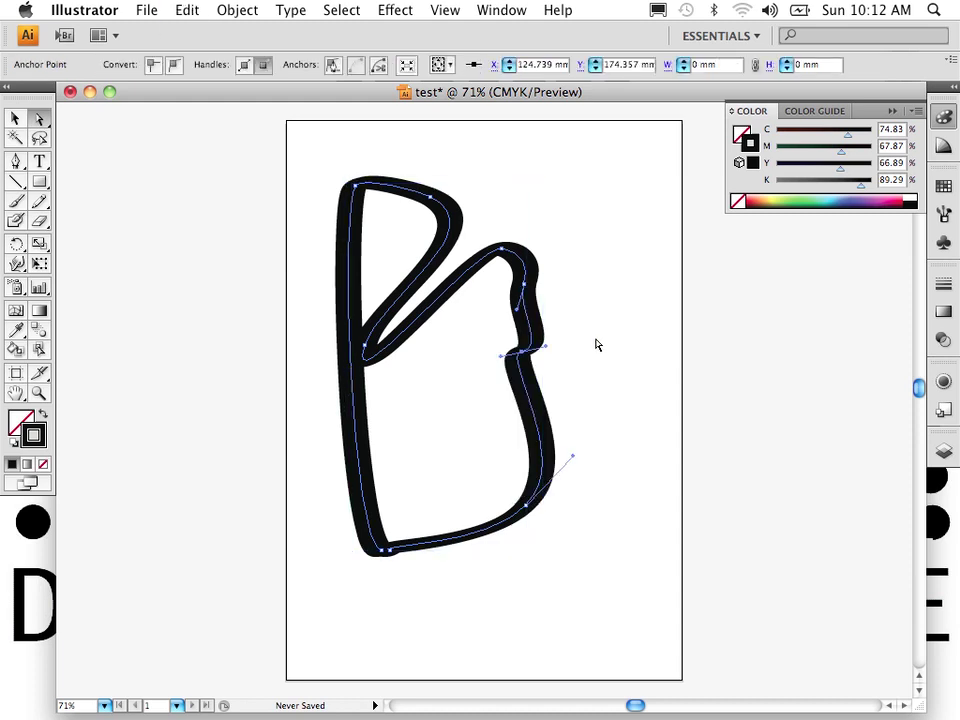
Step: Smooth the right-hand notch and round out the lower bowl's right side
{"action": "left_click_drag", "start_coordinate": [502, 362], "coordinate": [540, 424]}
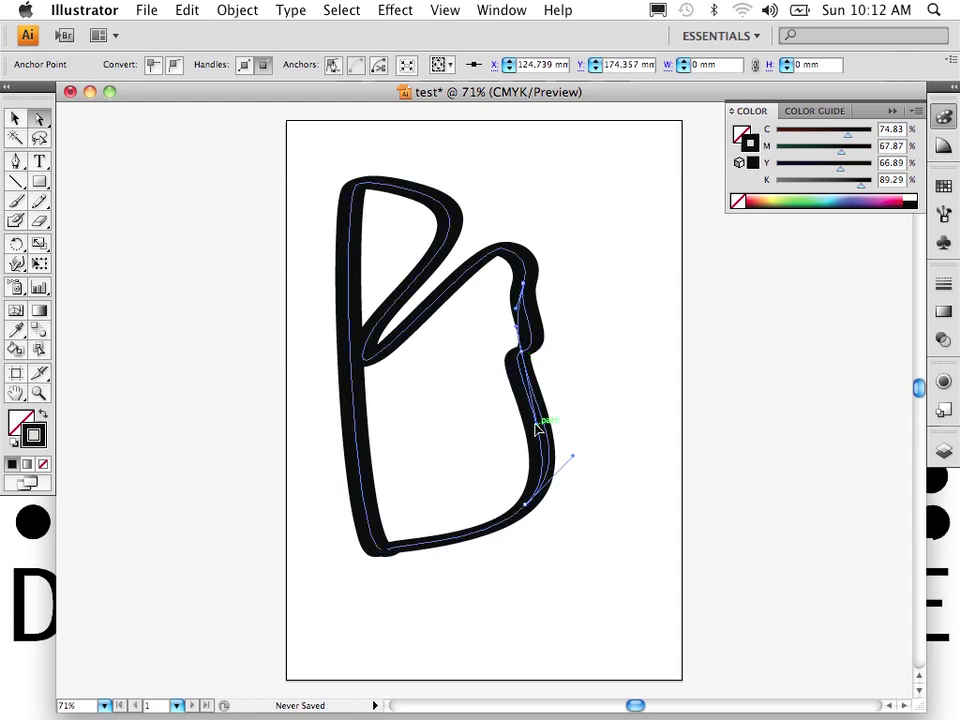
{"action": "left_click_drag", "start_coordinate": [523, 357], "coordinate": [531, 300]}
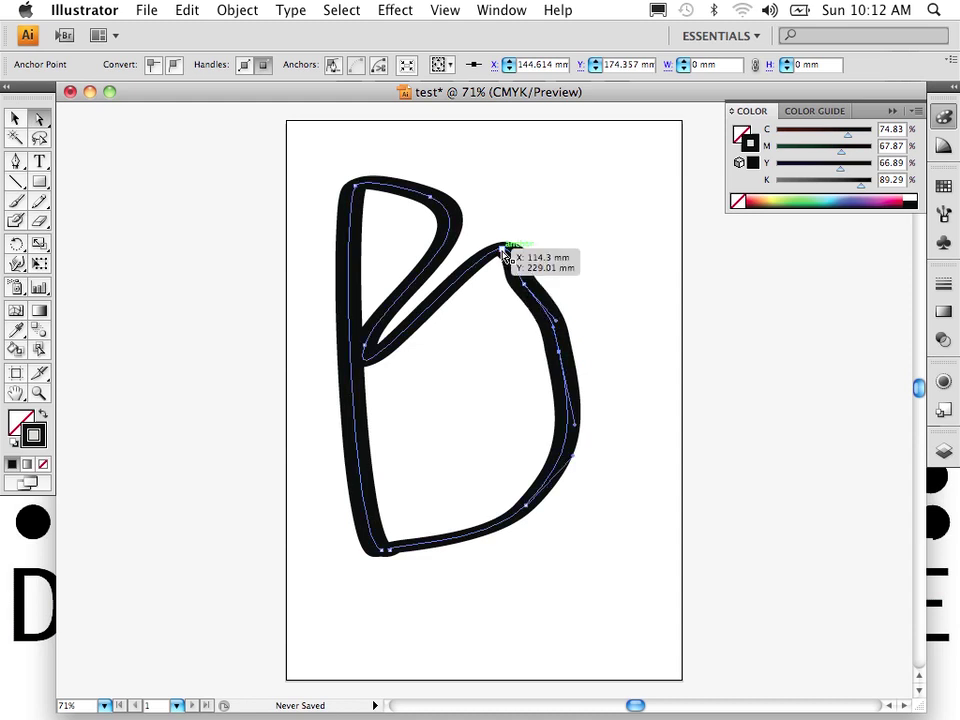
{"action": "mouse_move", "coordinate": [506, 251]}
{"action": "left_mouse_down"}
{"action": "mouse_move", "coordinate": [503, 280]}
{"action": "mouse_move", "coordinate": [529, 333]}
{"action": "mouse_move", "coordinate": [536, 297]}
{"action": "mouse_move", "coordinate": [569, 348]}
{"action": "mouse_move", "coordinate": [573, 430]}
{"action": "left_mouse_up"}
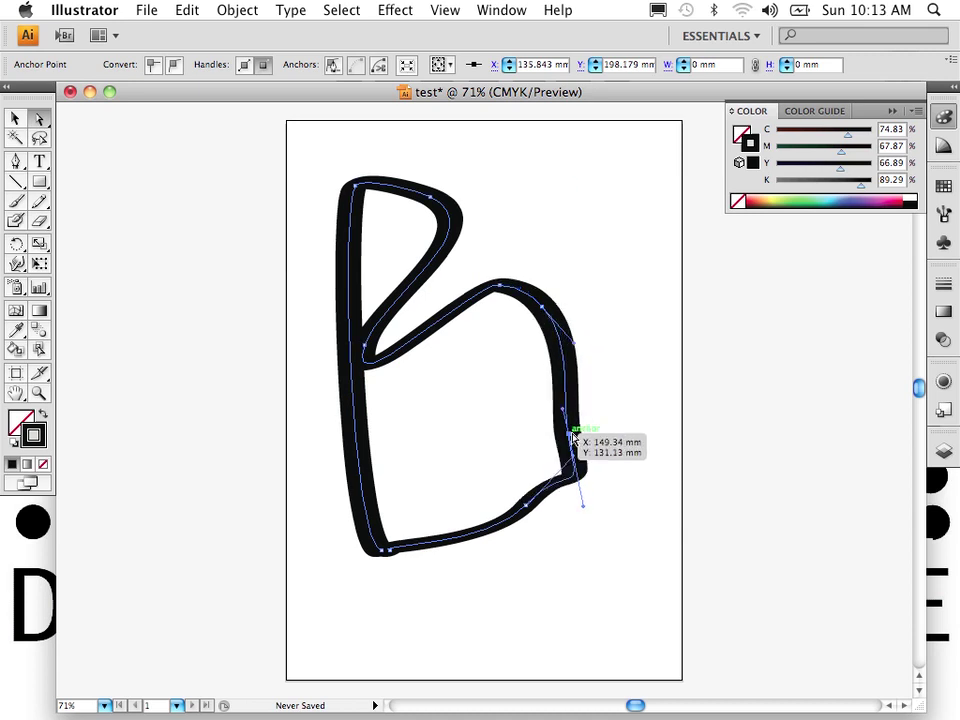
{"action": "left_click_drag", "start_coordinate": [584, 510], "coordinate": [580, 482]}
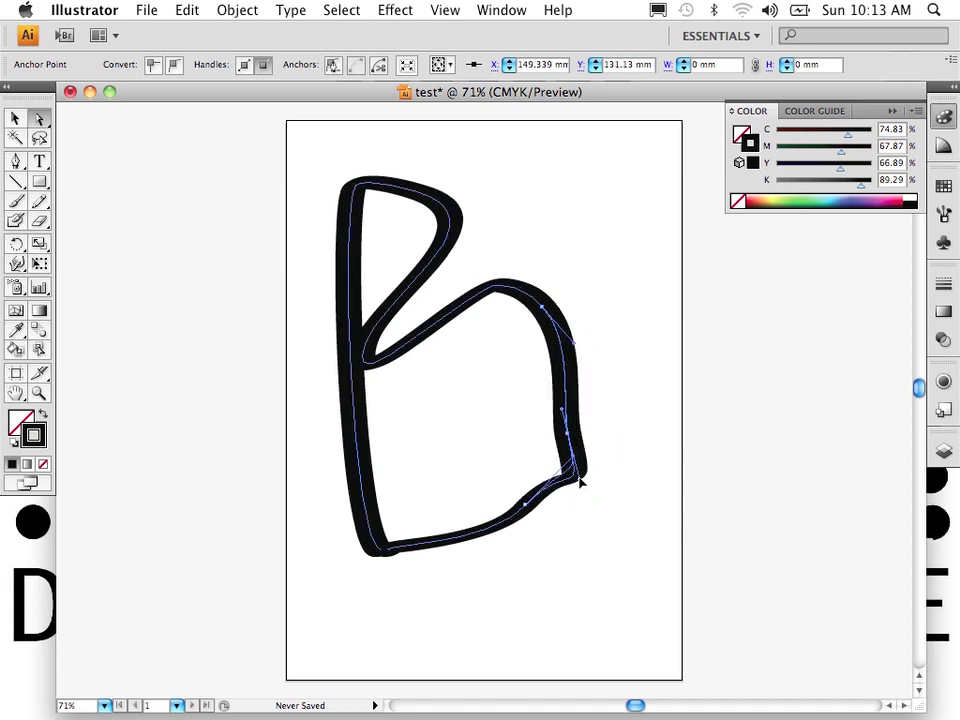
{"action": "left_click", "coordinate": [575, 460]}
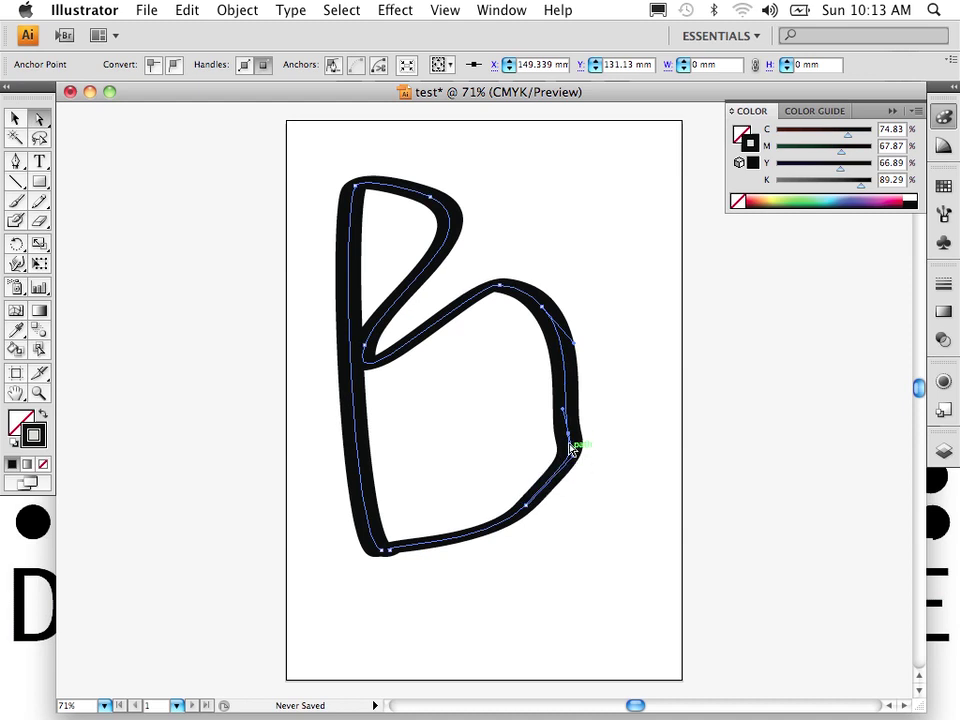
{"action": "left_click_drag", "start_coordinate": [570, 440], "coordinate": [576, 394]}
Step: Nudge the handle where the lower bowl meets the stem to smooth the join
{"action": "left_click", "coordinate": [627, 432]}
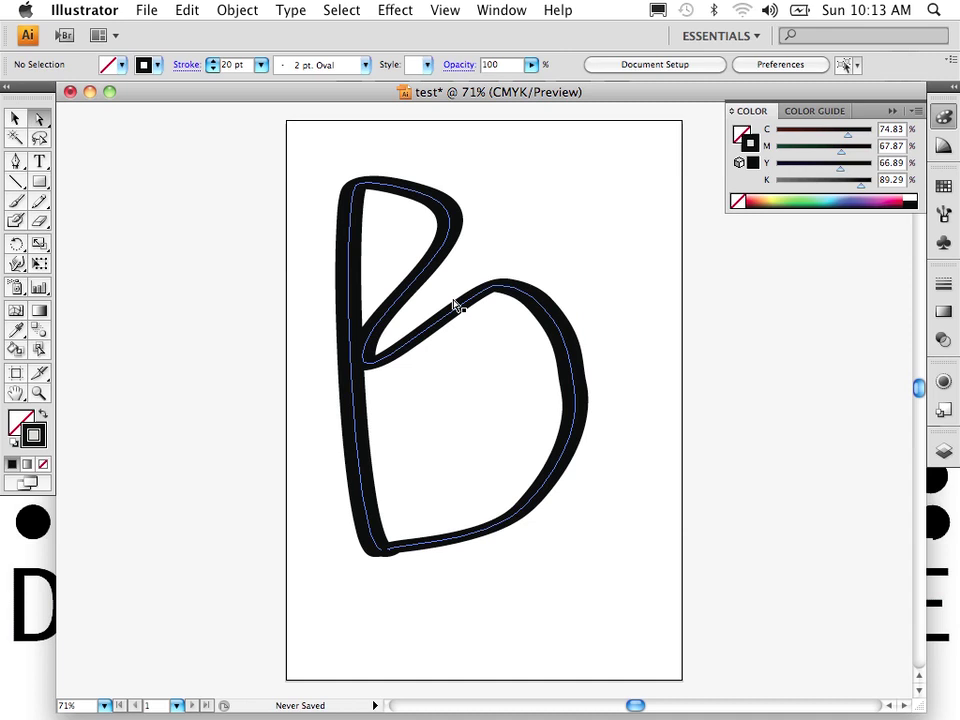
{"action": "left_click", "coordinate": [404, 297]}
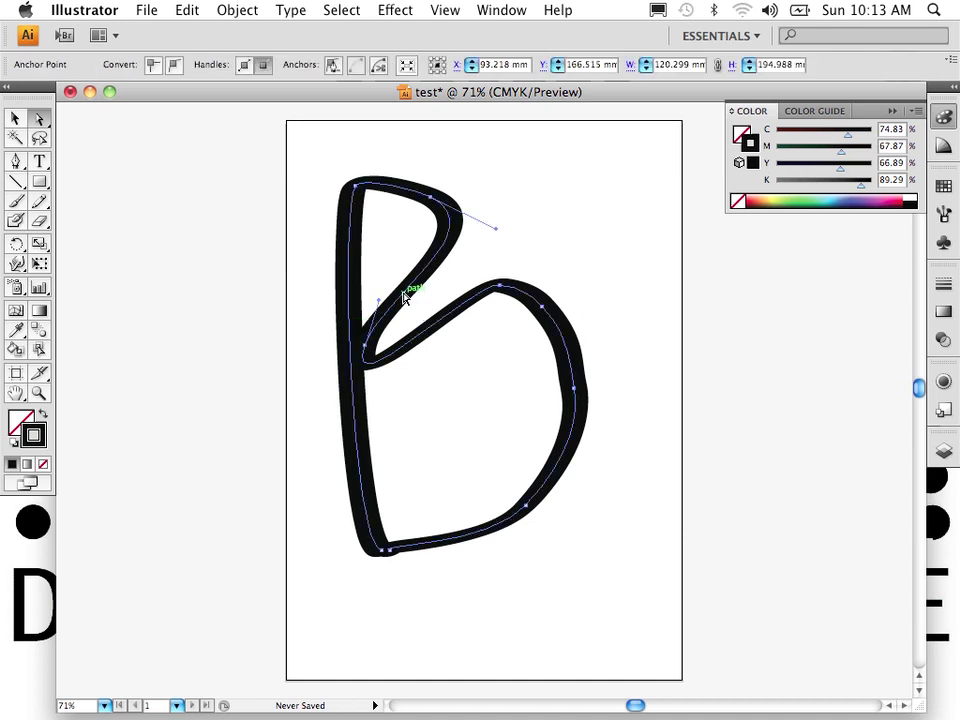
{"action": "mouse_move", "coordinate": [371, 340]}
{"action": "left_mouse_down"}
{"action": "mouse_move", "coordinate": [381, 316]}
{"action": "mouse_move", "coordinate": [377, 333]}
{"action": "left_mouse_up"}
{"action": "left_click", "coordinate": [554, 236]}
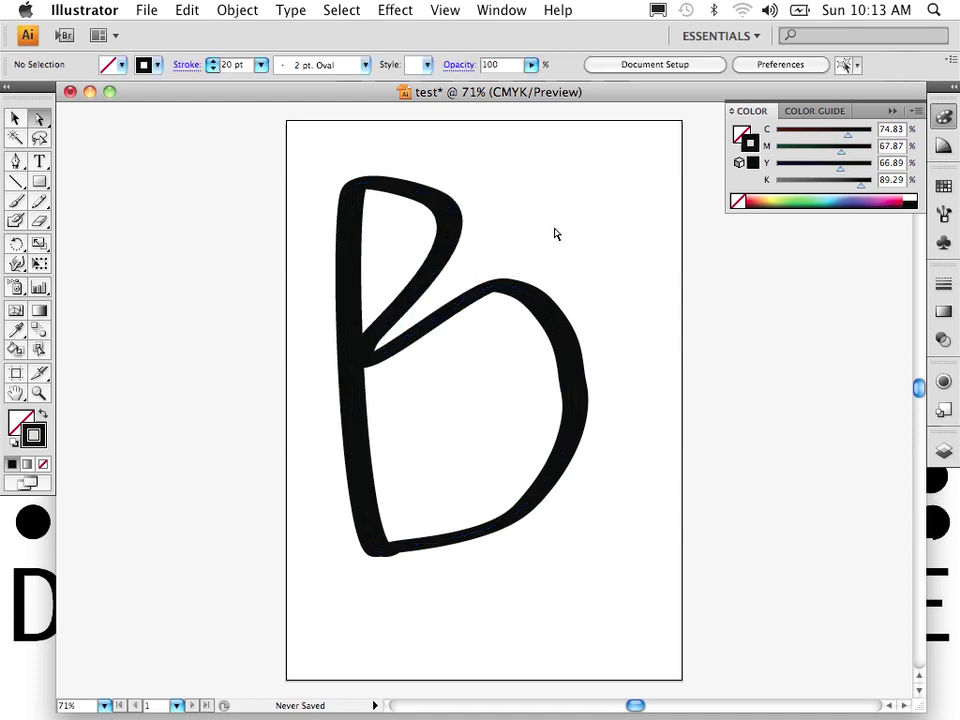